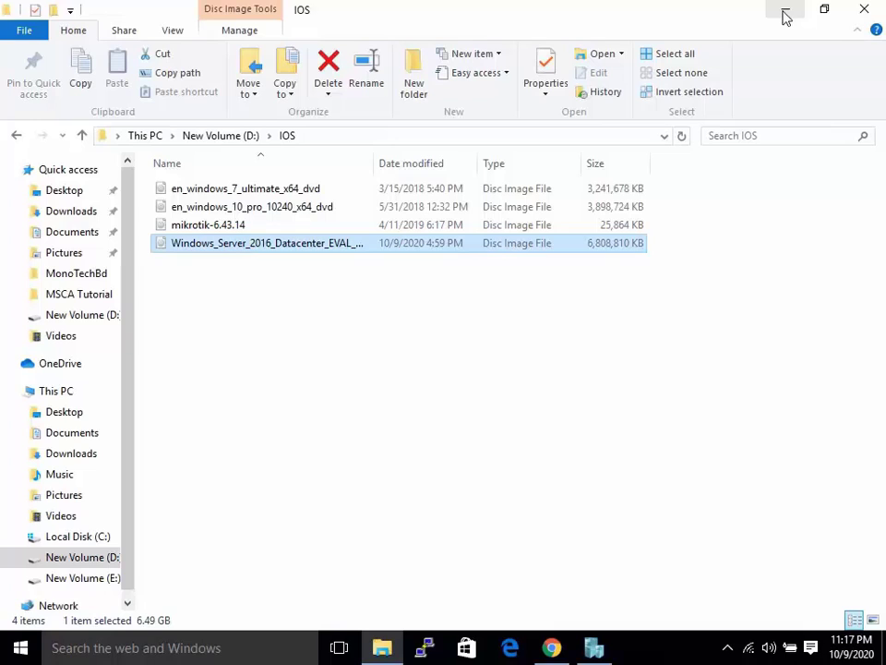
# - Minimize the file window and open Hyper-V Manager from the Windows administrative tools
pyautogui.click(785, 17)
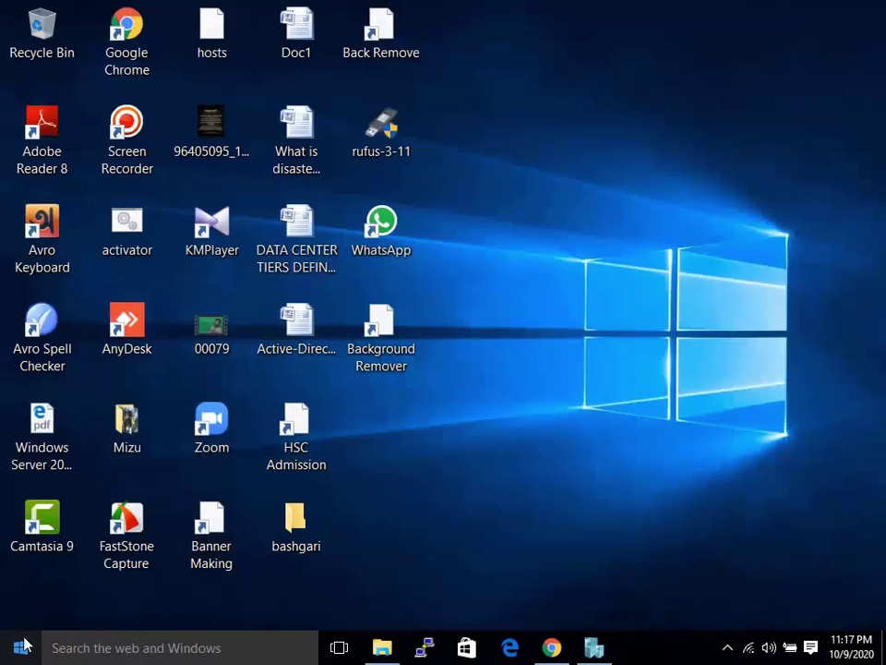
pyautogui.press('super')
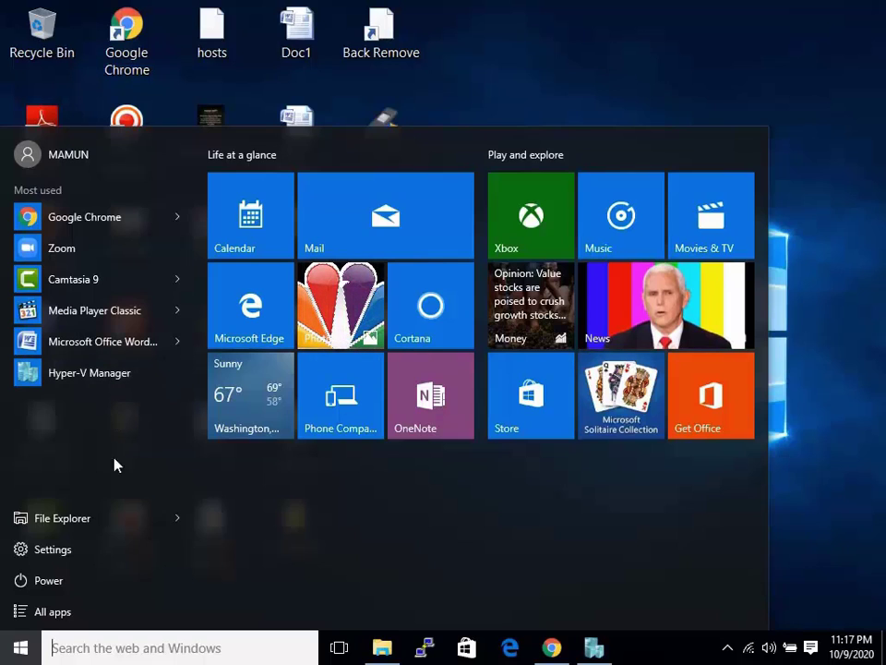
pyautogui.click(32, 607)
pyautogui.scroll(-15, 143, 410)
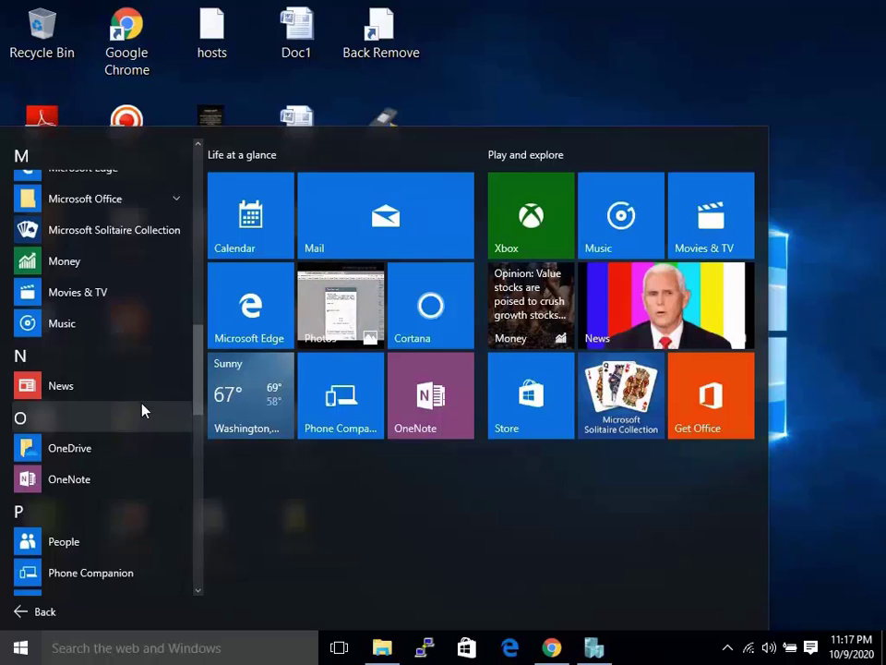
pyautogui.scroll(-10, 143, 409)
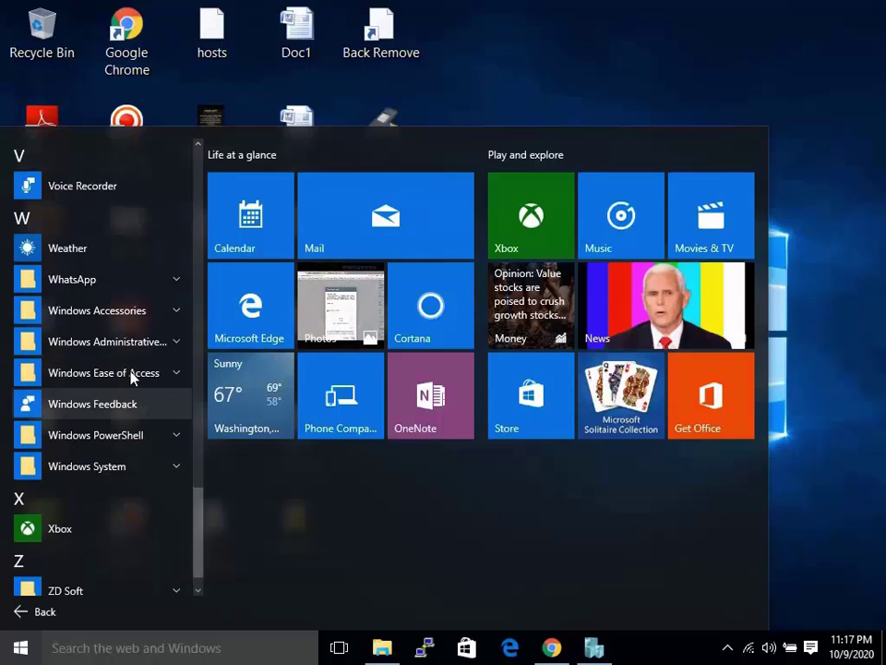
pyautogui.click(119, 344)
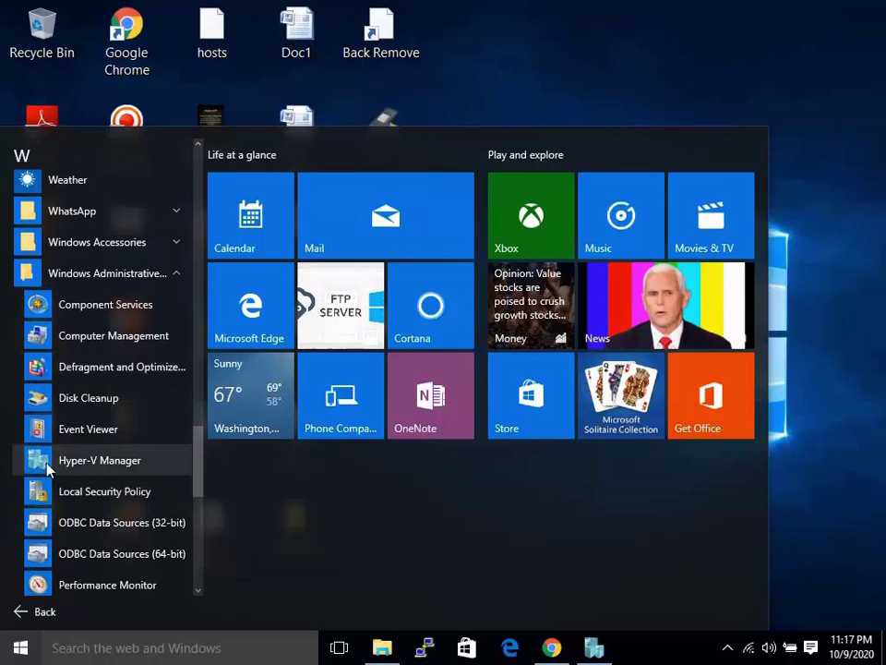
pyautogui.click(99, 460)
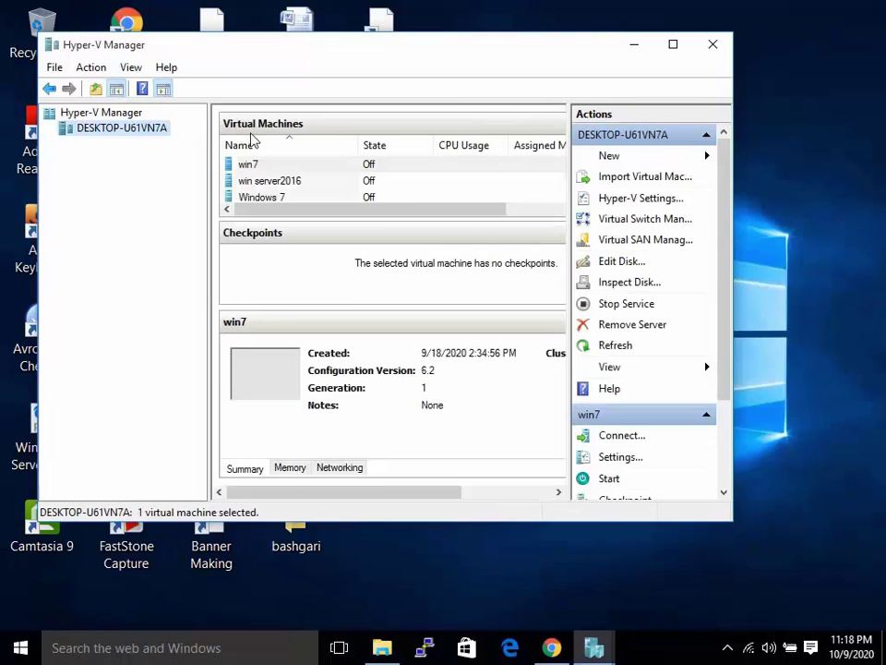
# - Start creating a new virtual machine on the local Hyper-V server and pass the wizard's introduction page
pyautogui.rightClick(129, 135)
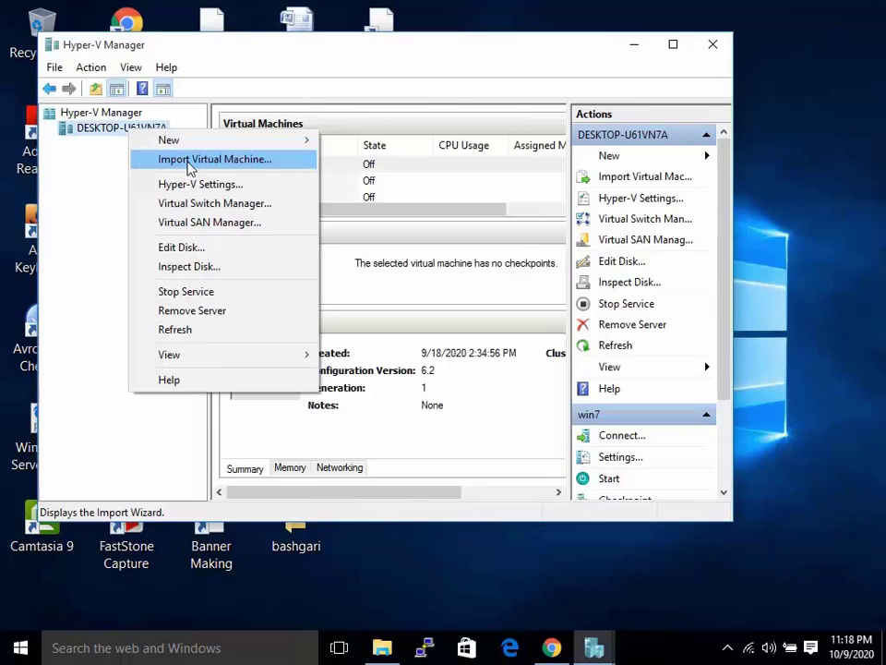
pyautogui.moveTo(170, 144)
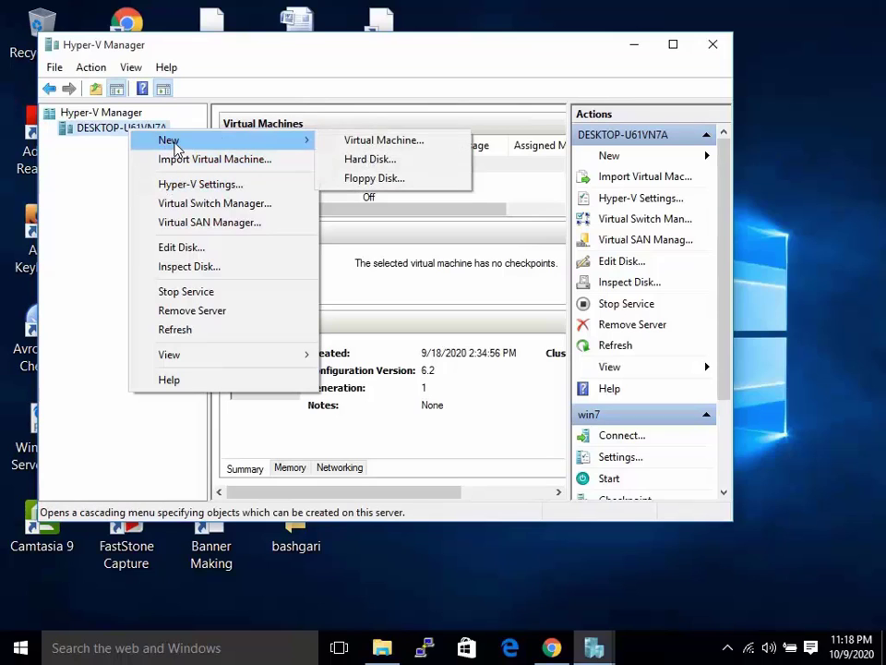
pyautogui.click(388, 141)
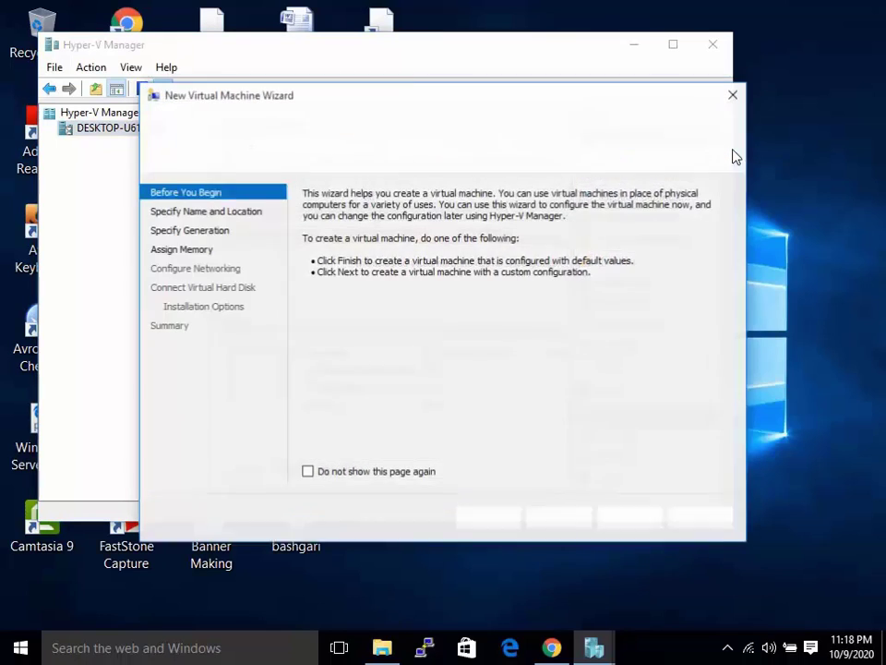
pyautogui.click(727, 648)
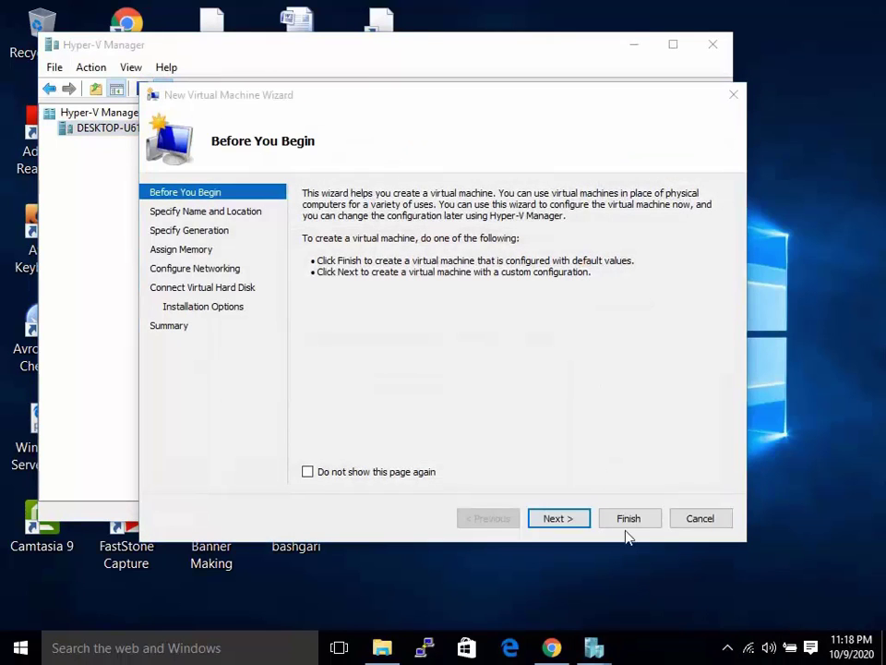
pyautogui.click(571, 520)
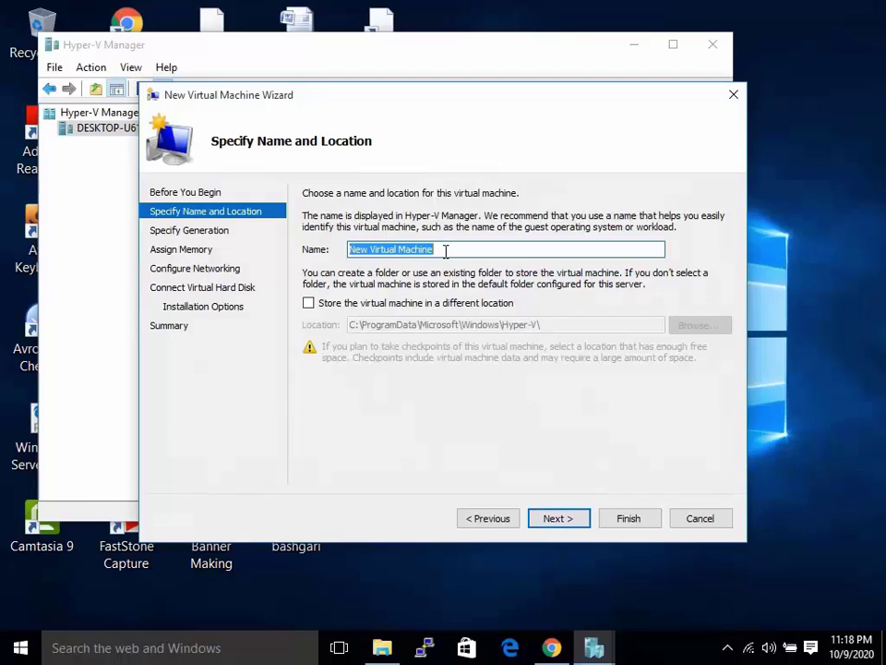
# - Name the virtual machine Windows Server 2016
pyautogui.moveTo(446, 250); pyautogui.dragTo(329, 240)
pyautogui.write('Windo')
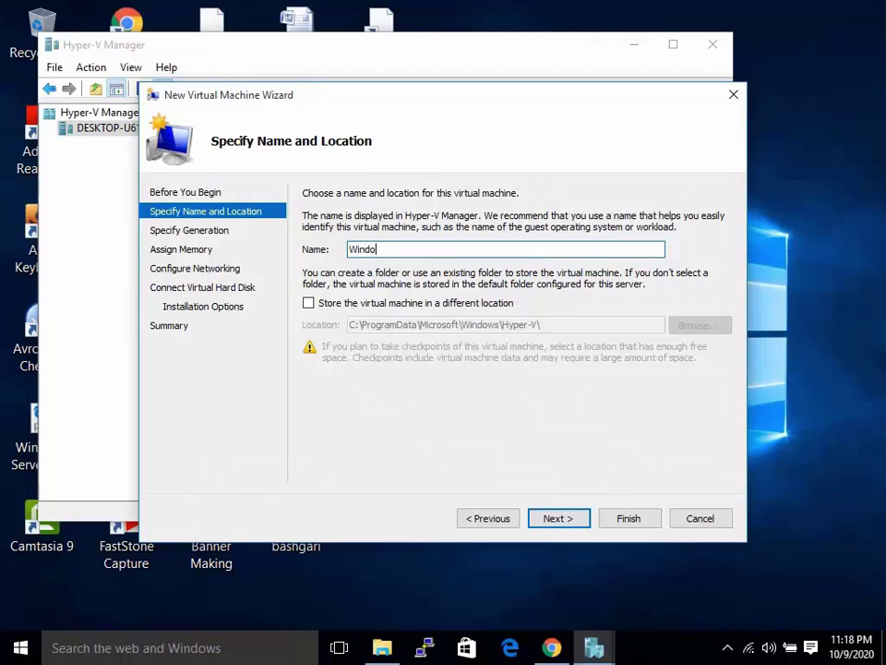
pyautogui.write('ws Server 2016')
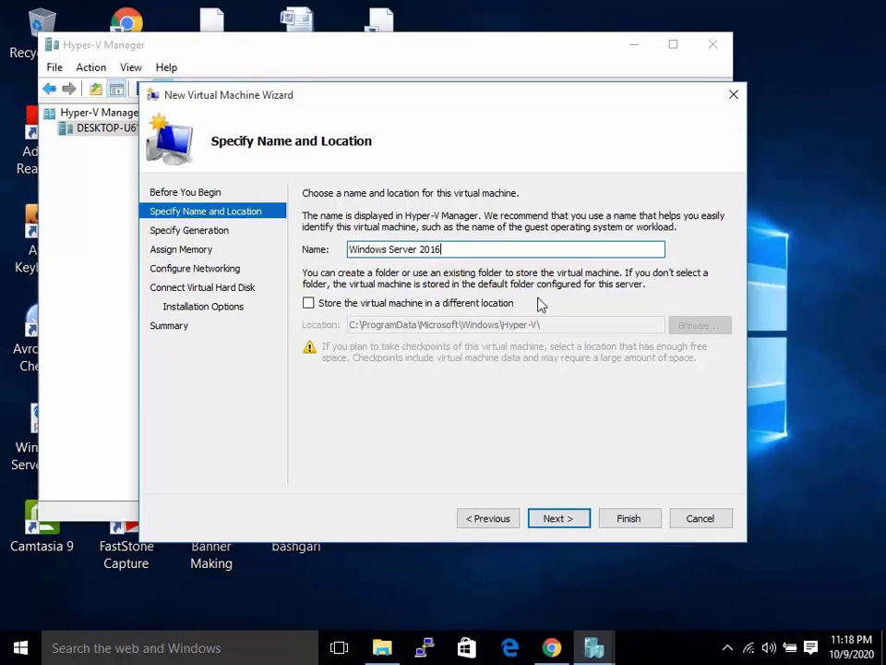
pyautogui.click(312, 306)
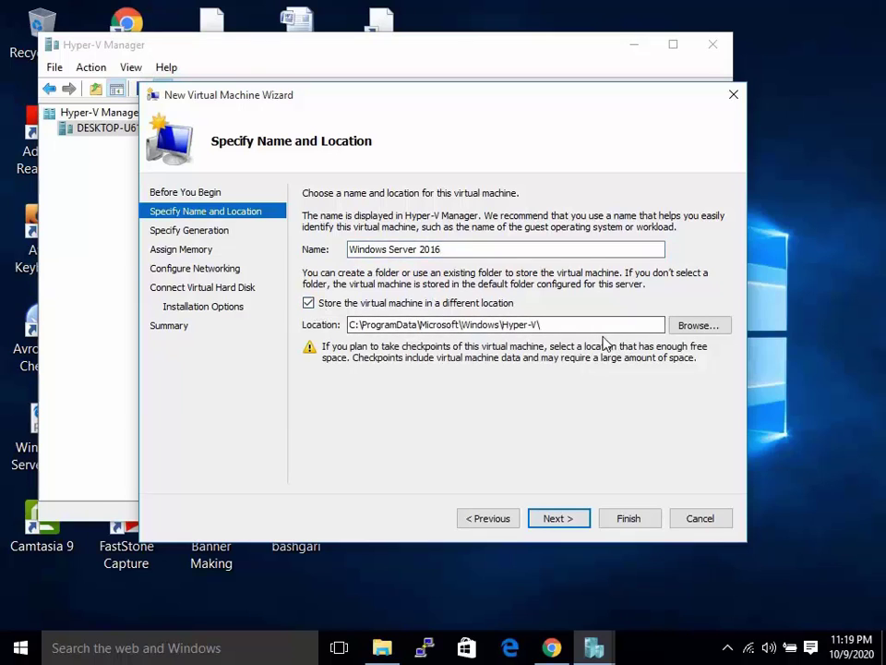
pyautogui.click(547, 324)
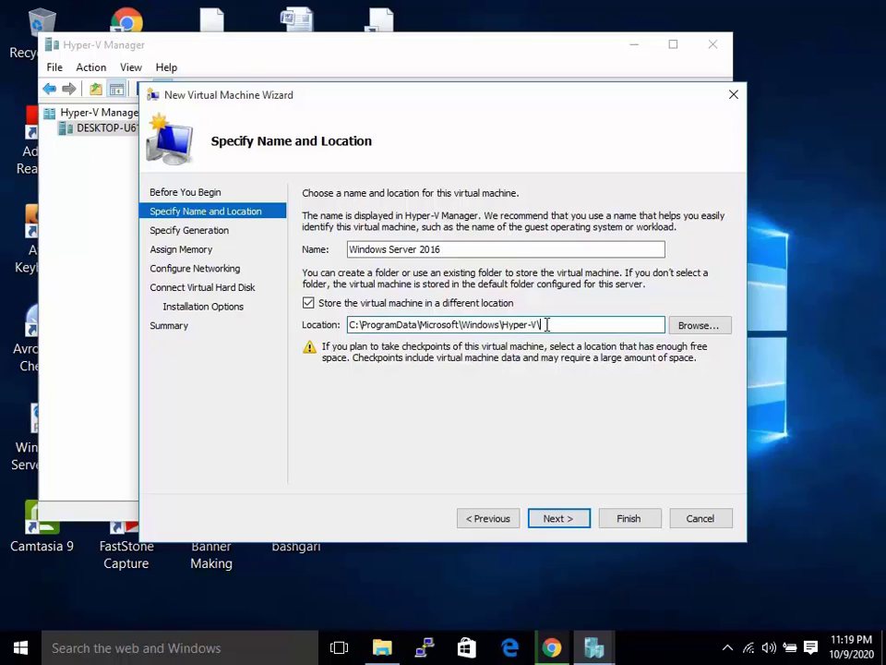
pyautogui.click(307, 303)
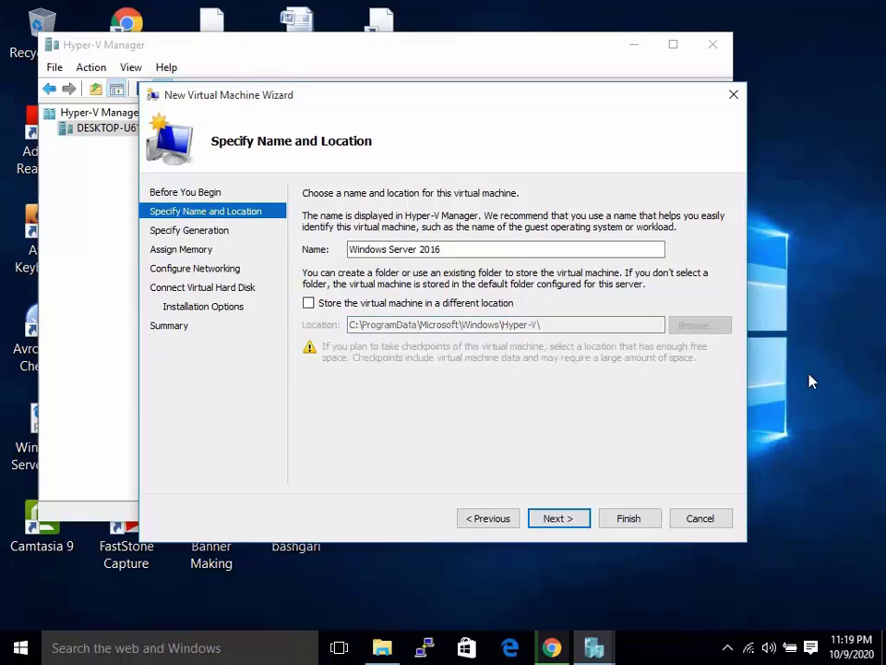
# - Accept the default storage location, Generation 1, and 1024 MB startup memory with Dynamic Memory for the virtual machine
pyautogui.click(573, 520)
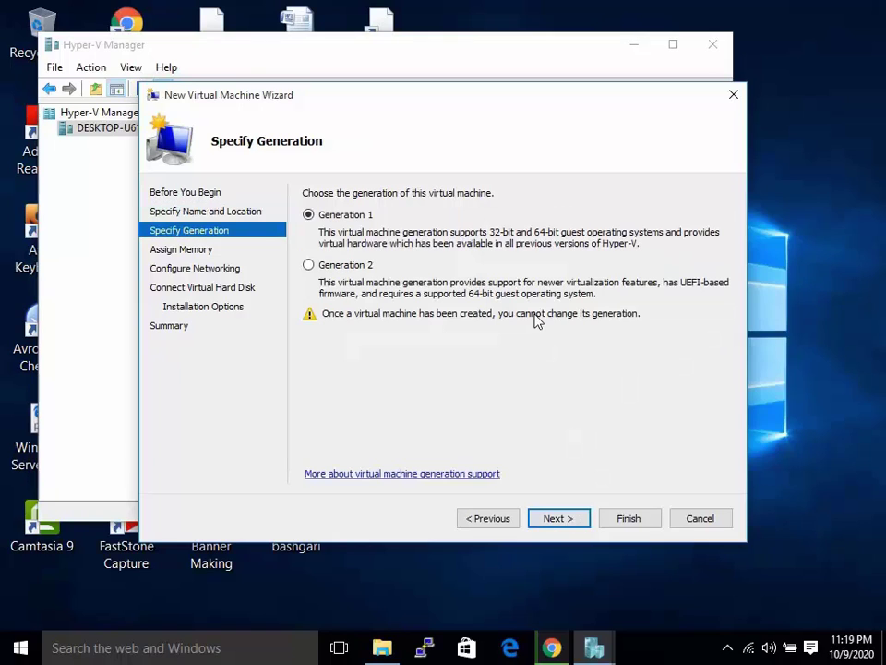
pyautogui.click(567, 519)
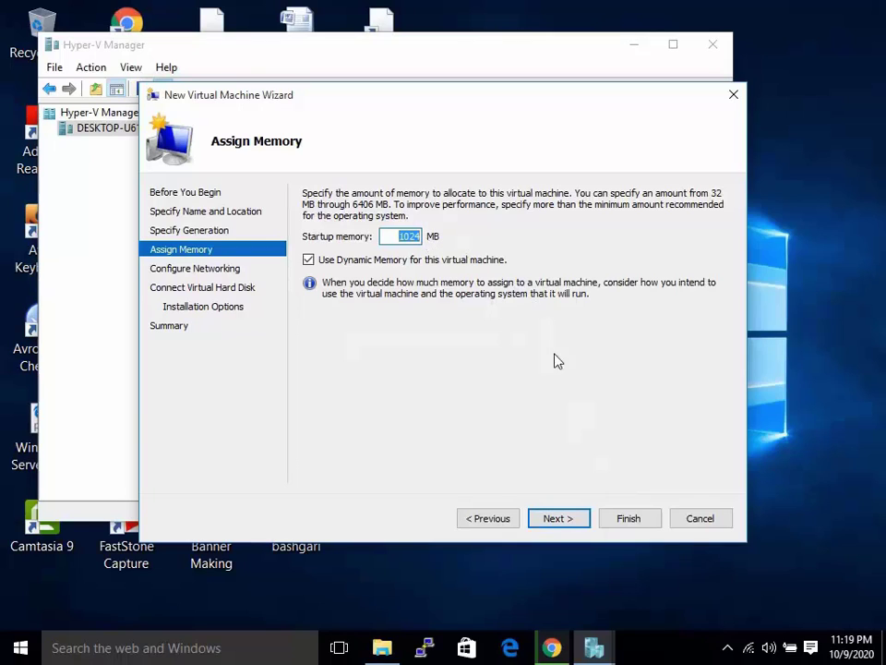
pyautogui.click(573, 520)
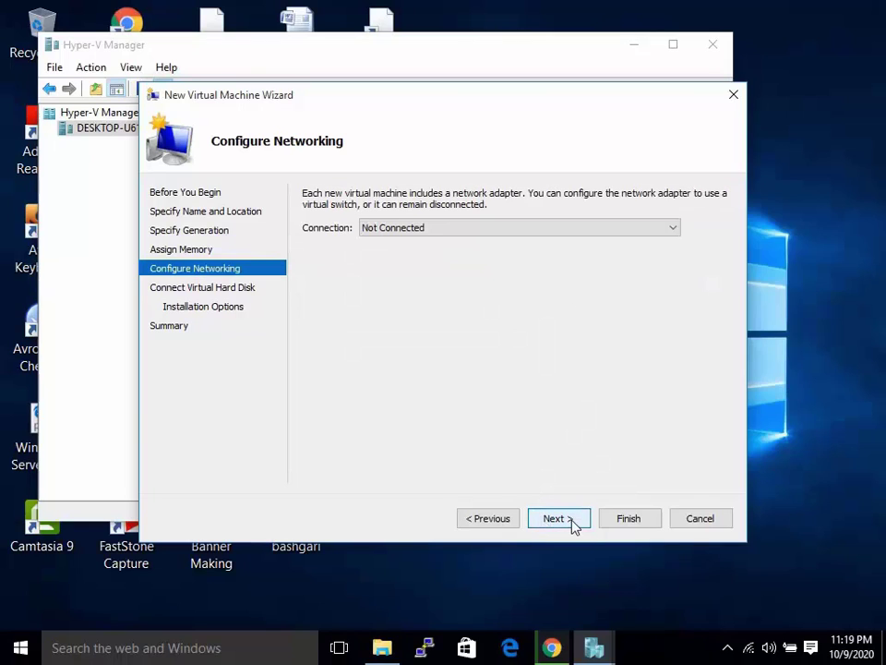
# - Connect the virtual machine's network adapter to the last New Virtual Switch entry and continue to the virtual hard disk settings
pyautogui.scroll(-1, 677, 233)
pyautogui.click(676, 232)
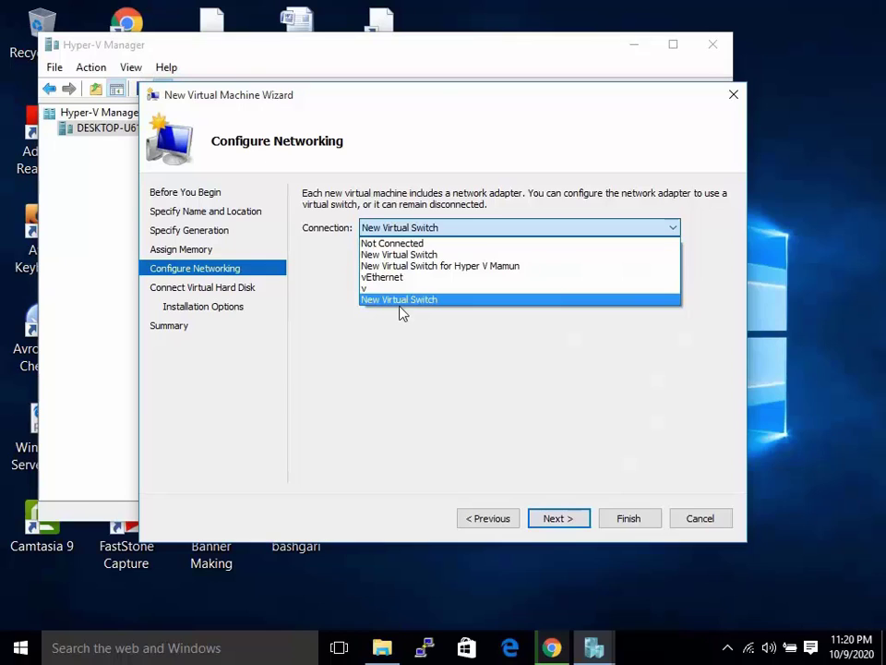
pyautogui.click(452, 391)
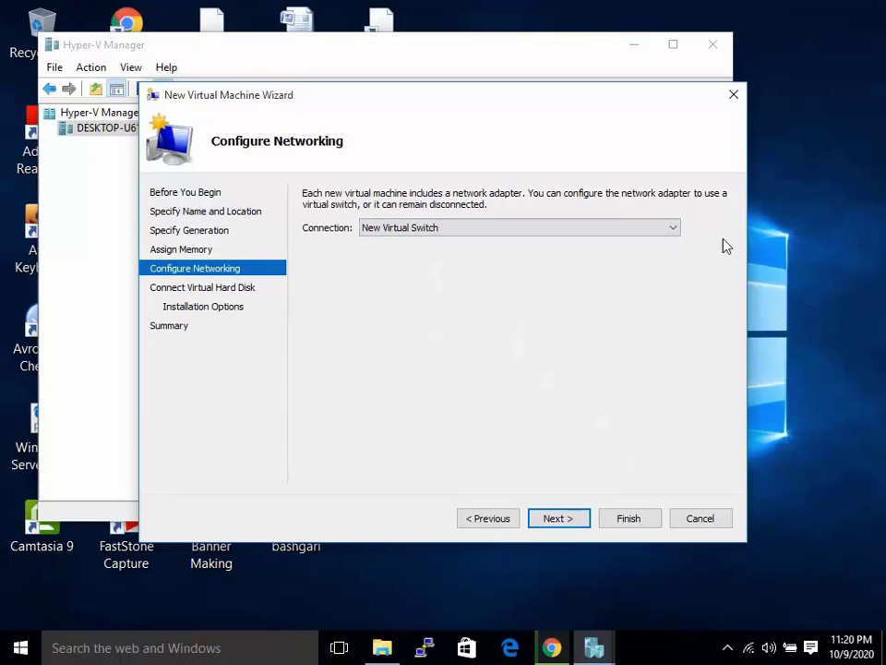
pyautogui.click(674, 227)
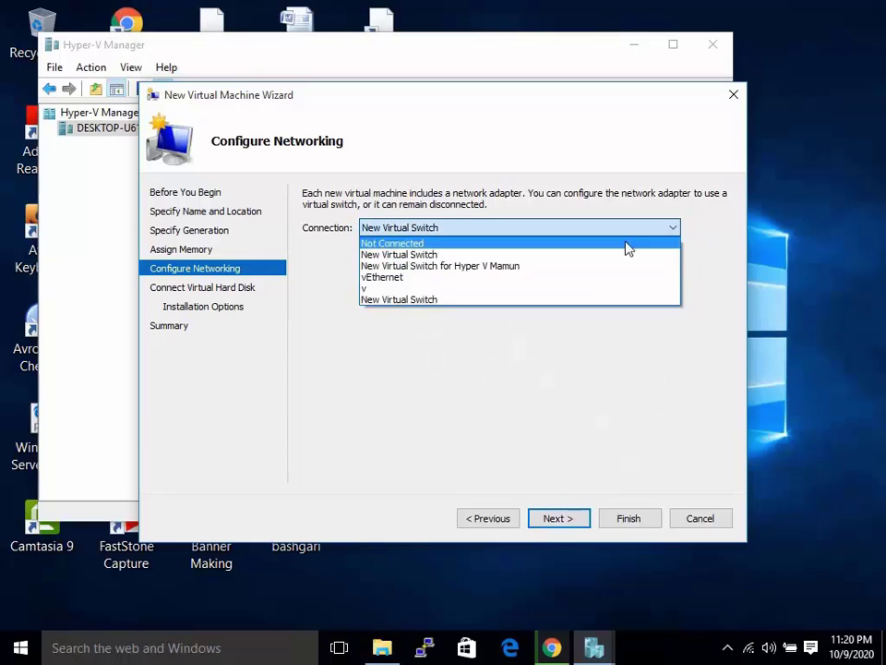
pyautogui.click(421, 299)
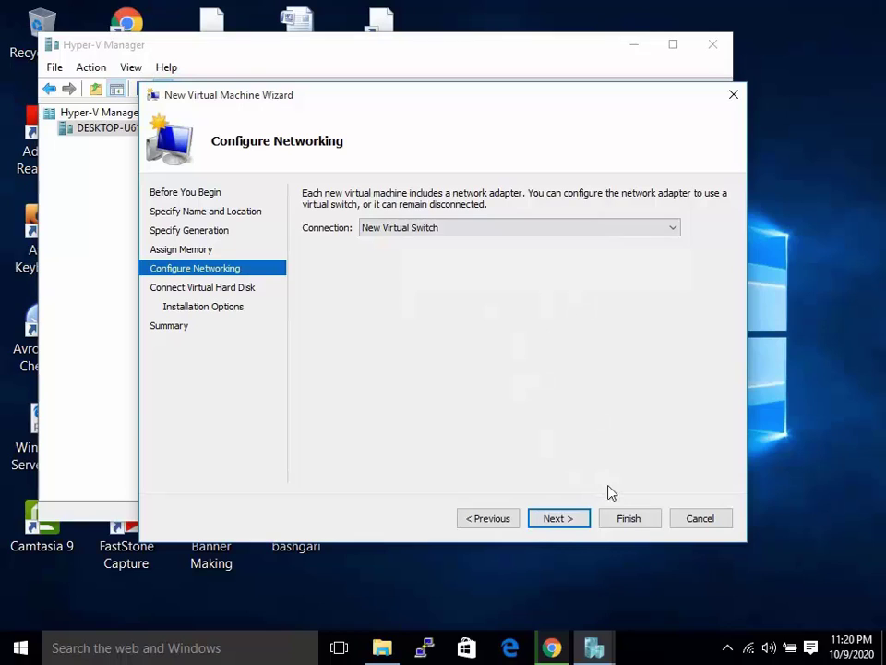
pyautogui.click(562, 524)
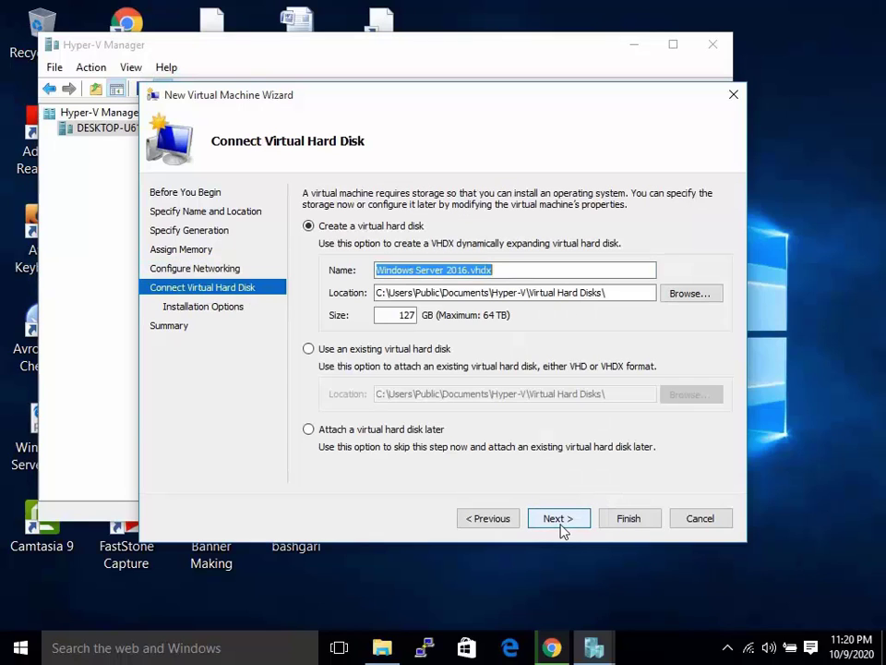
# - Set the new virtual hard disk's size to 25 GB and continue to the installation options
pyautogui.doubleClick(401, 315)
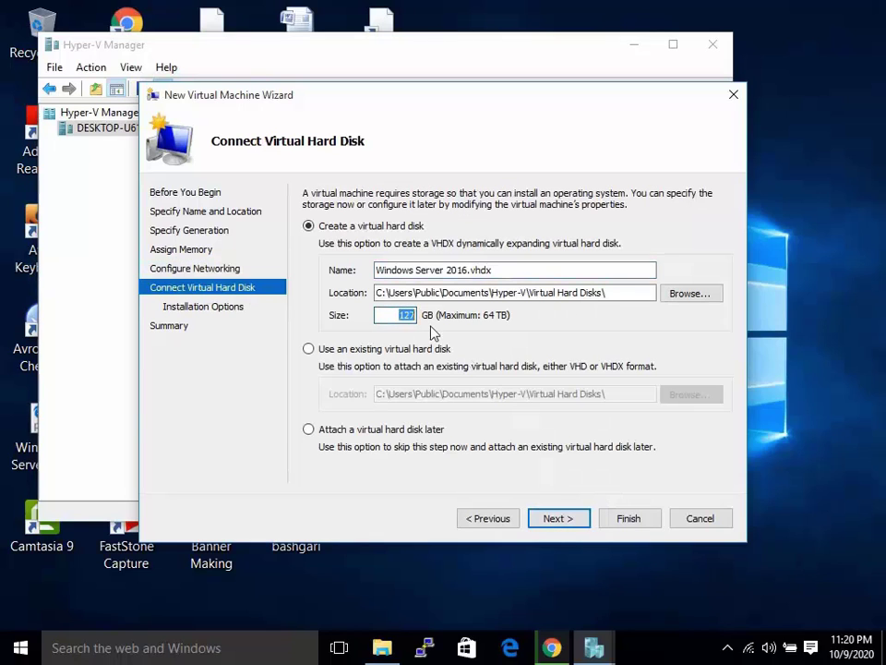
pyautogui.write('25')
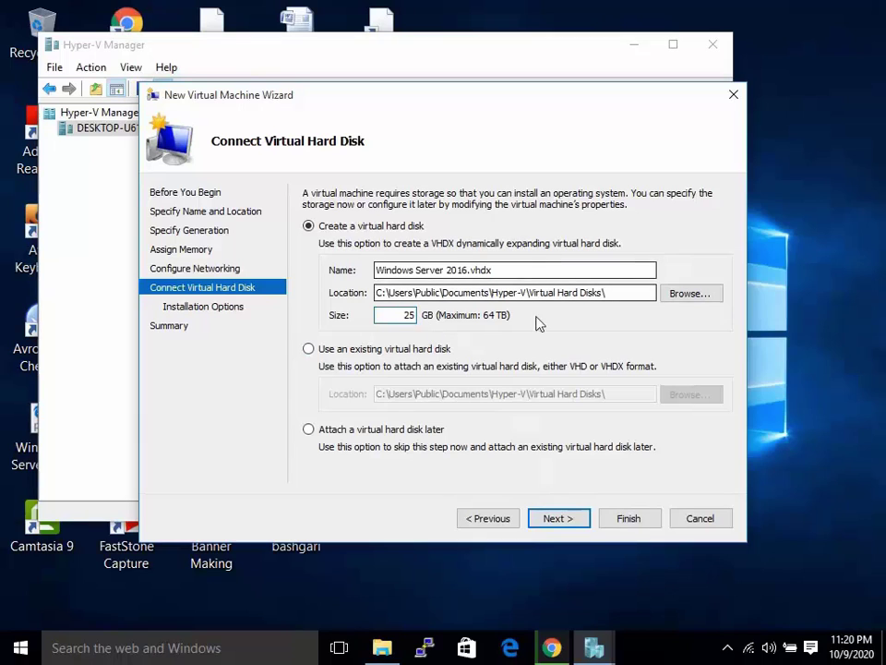
pyautogui.click(559, 522)
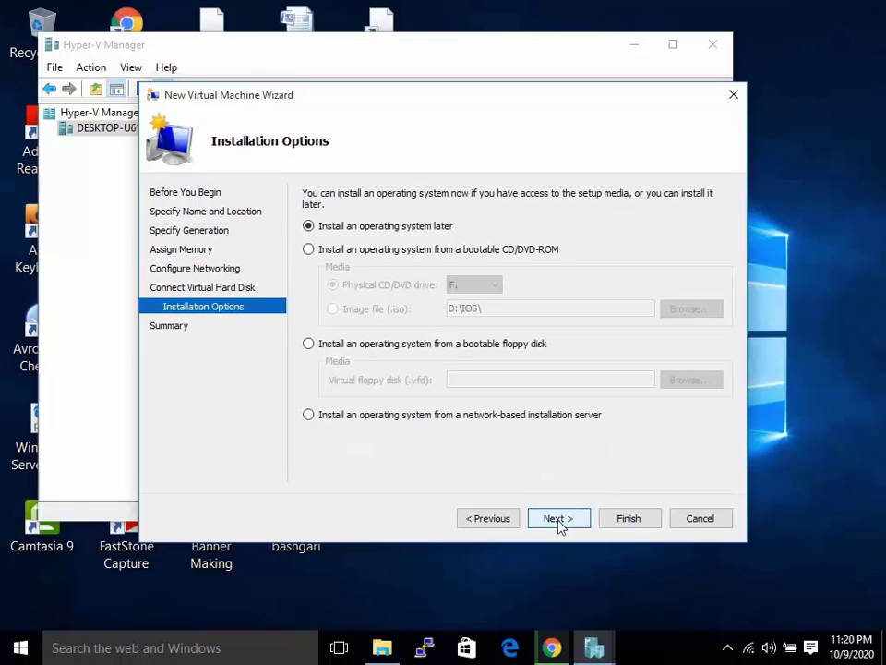
# - Choose installation from a bootable CD/DVD-ROM using the image file Windows_Server_2016_Datacenter_EVAL_en-us_14393_refresh.ISO in D:\IOS
pyautogui.click(318, 251)
pyautogui.click(332, 308)
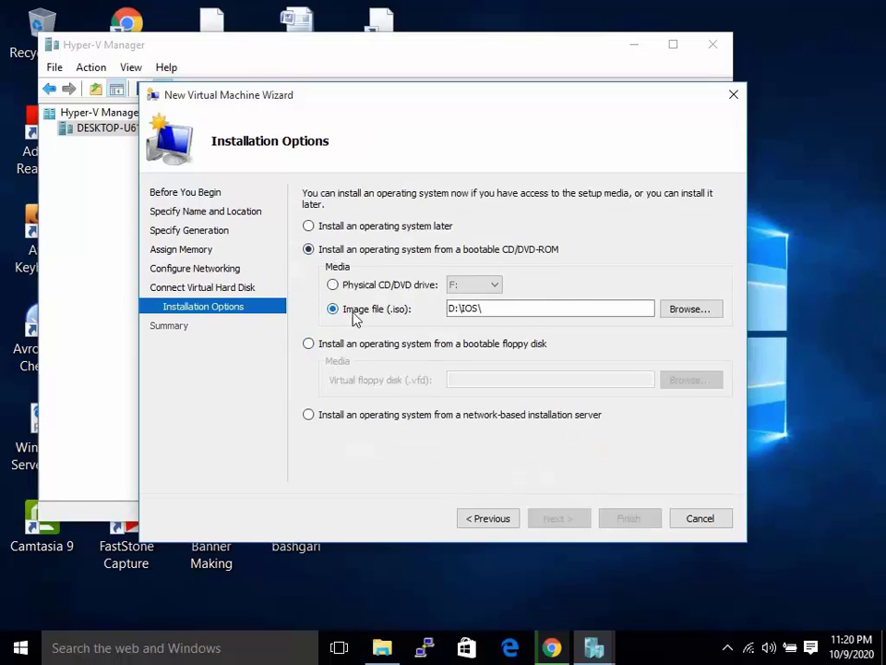
pyautogui.click(688, 312)
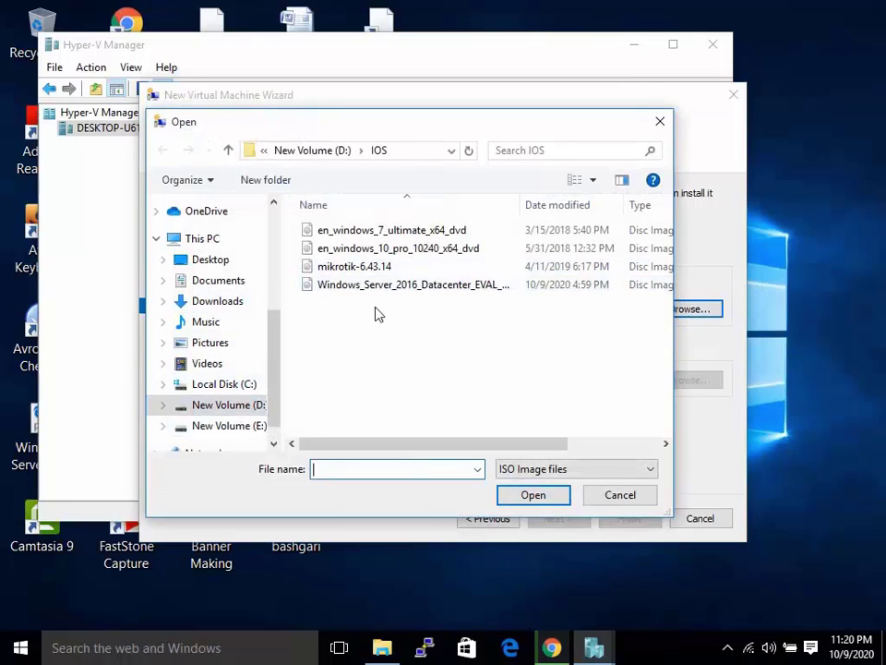
pyautogui.click(360, 288)
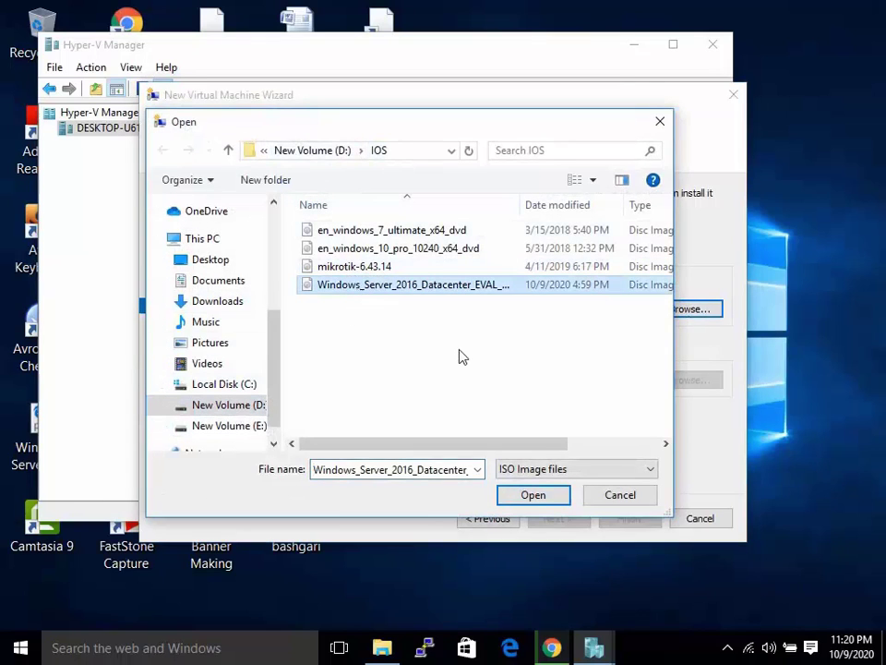
pyautogui.click(528, 496)
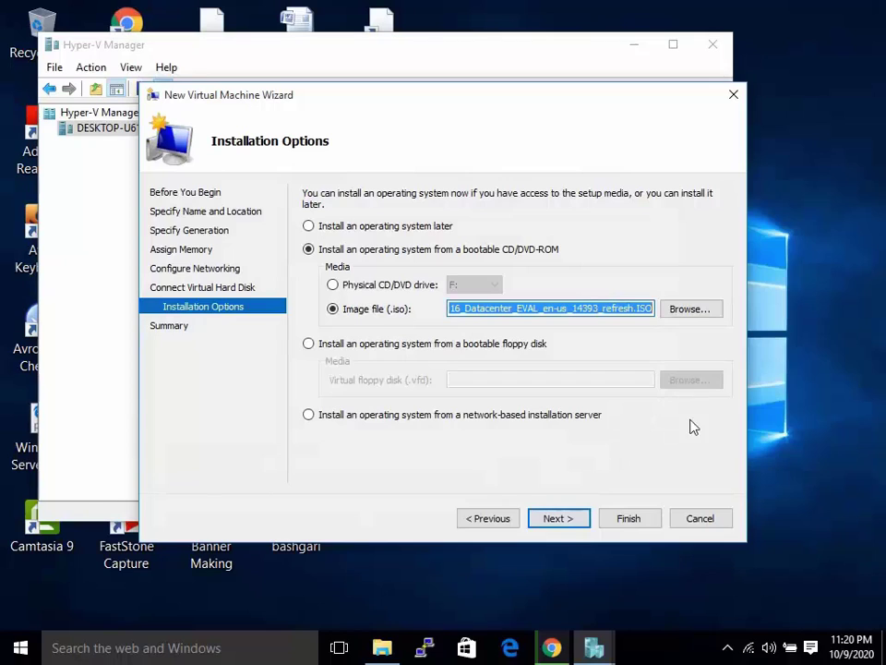
# - Try to create the virtual machine from the wizard's summary, then return to the virtual hard disk settings
pyautogui.click(559, 519)
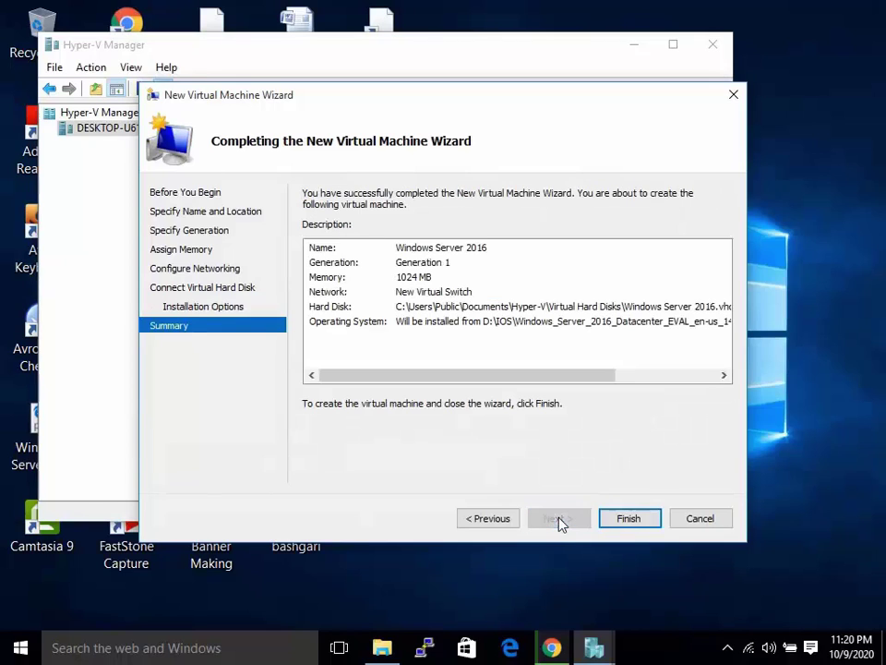
pyautogui.click(631, 521)
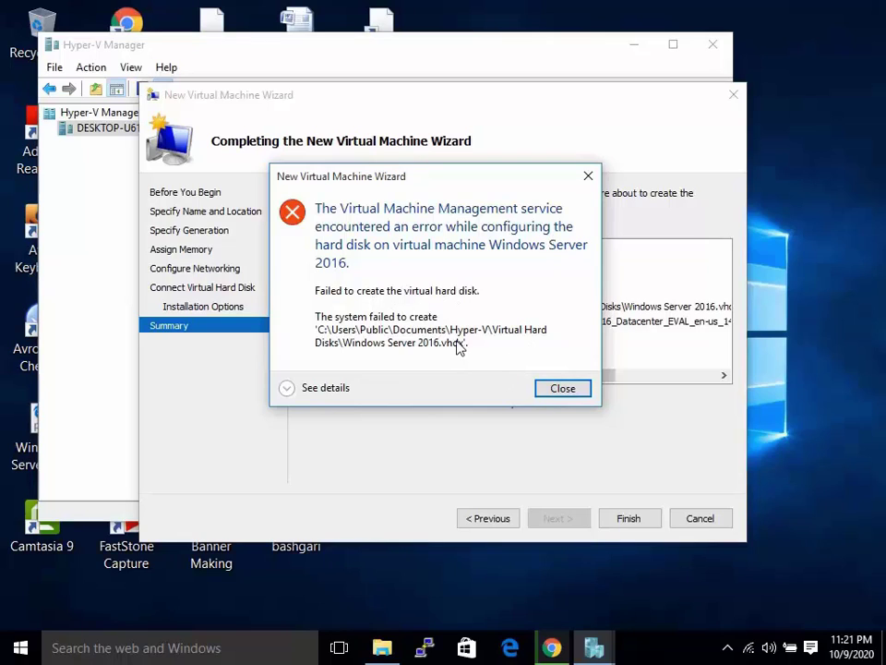
pyautogui.click(562, 389)
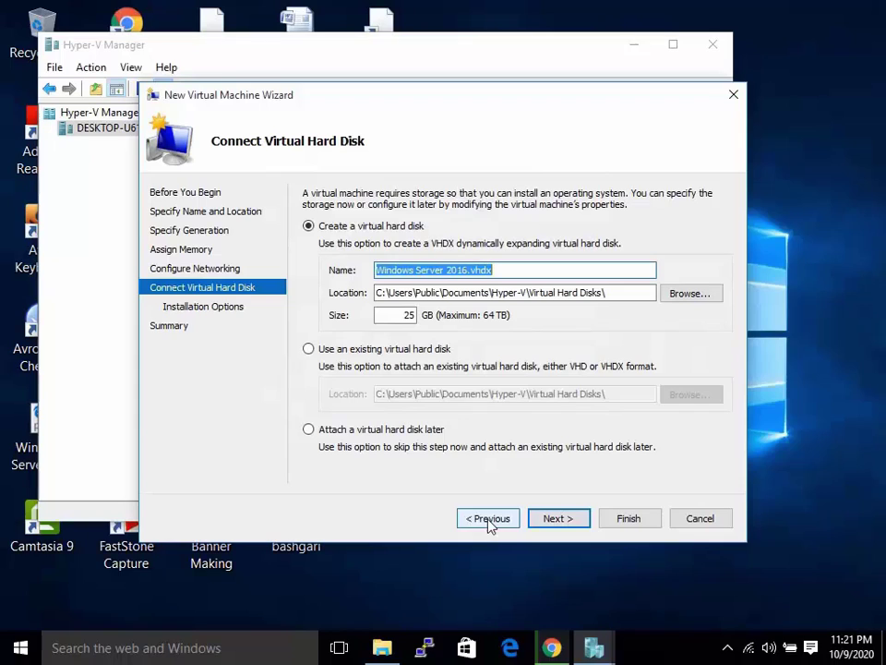
# - Set the virtual hard disk location to C:\Users\Public\Documents\Hyper-V\Virtual Hard Disks\new and create the virtual machine from the summary
pyautogui.click(615, 293)
pyautogui.write('new')
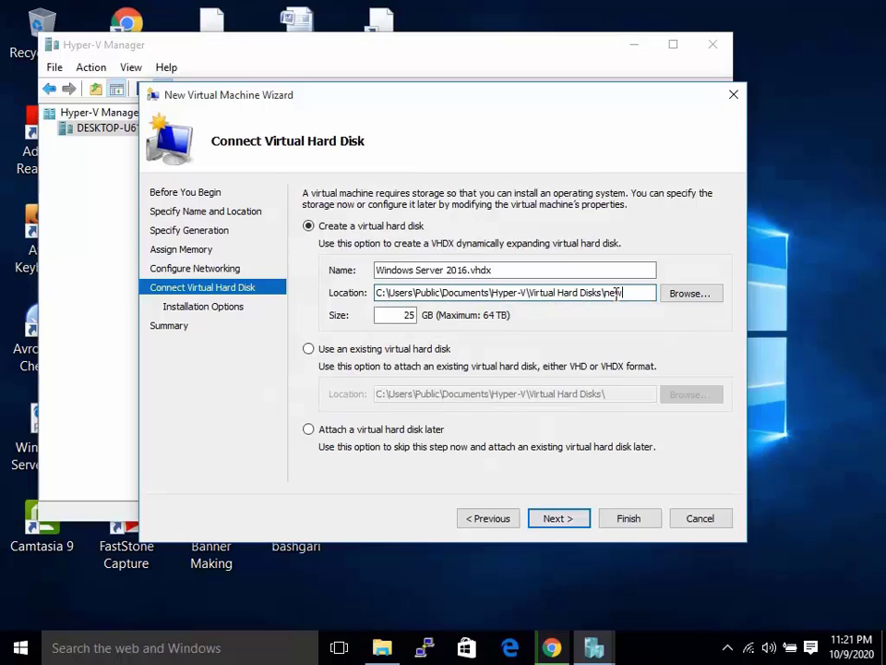
pyautogui.click(571, 523)
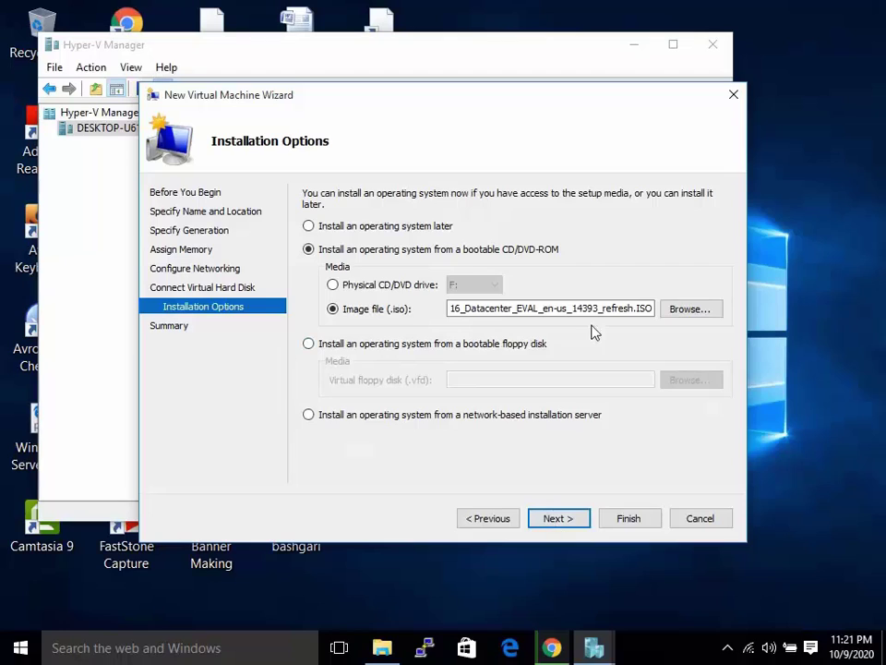
pyautogui.click(571, 521)
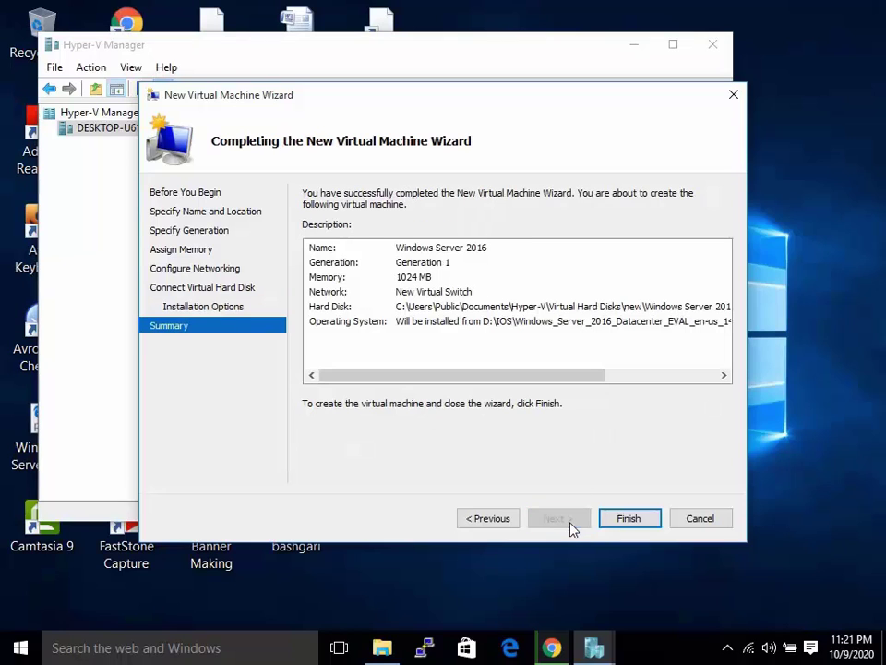
pyautogui.click(626, 522)
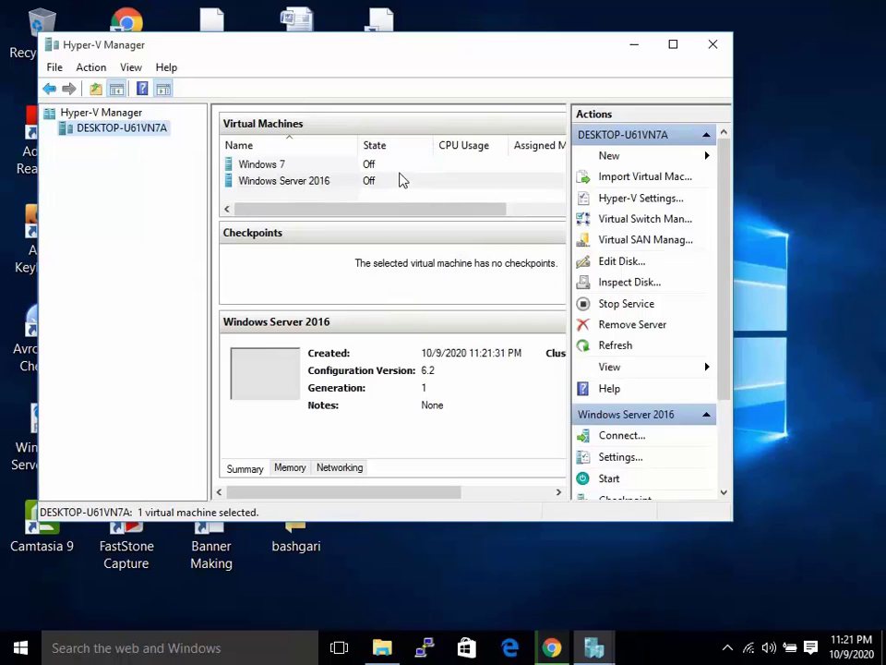
# - Connect to the Windows Server 2016 virtual machine and start it from its connection window
pyautogui.click(259, 184)
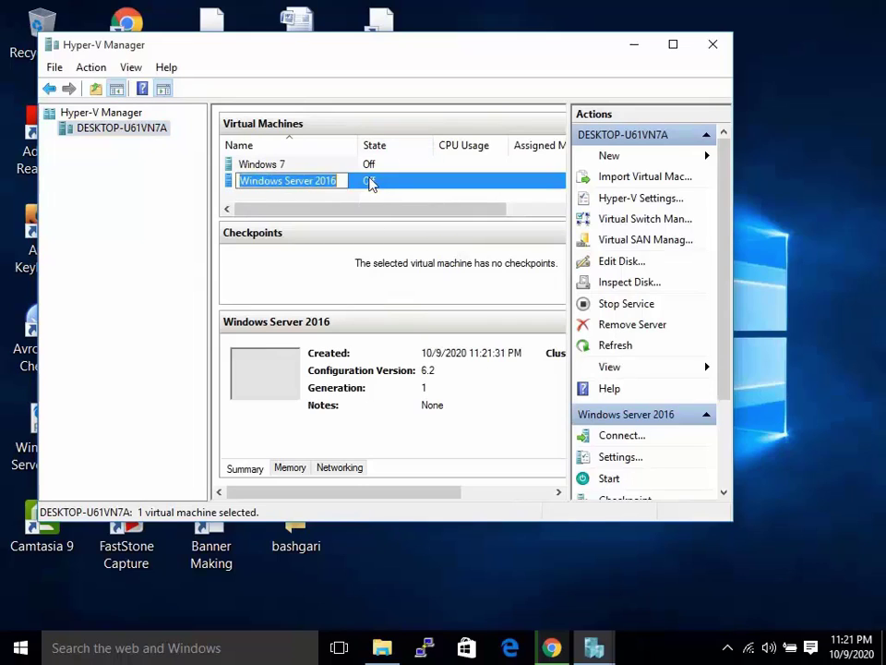
pyautogui.click(347, 191)
pyautogui.click(323, 185)
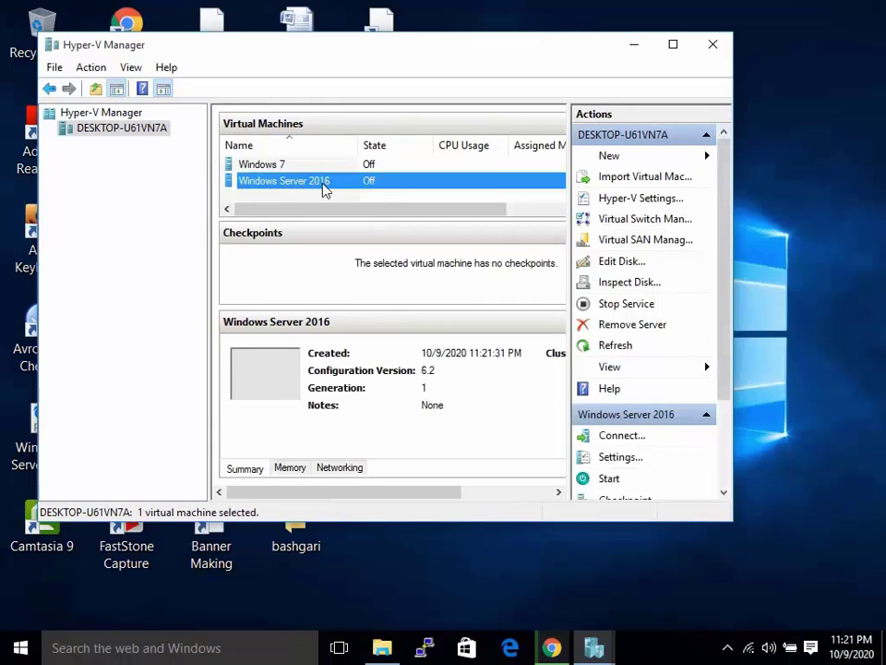
pyautogui.rightClick(323, 184)
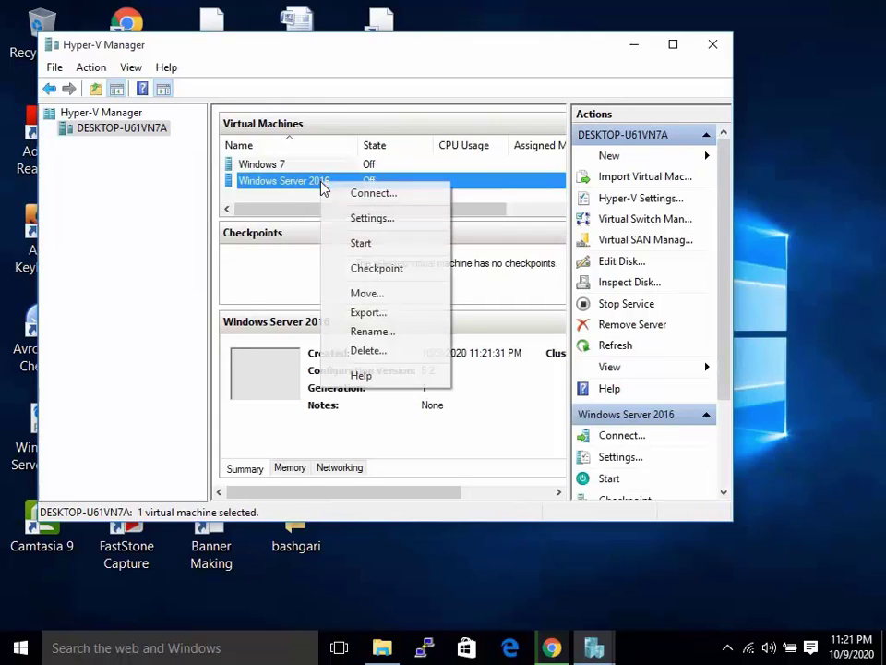
pyautogui.click(364, 193)
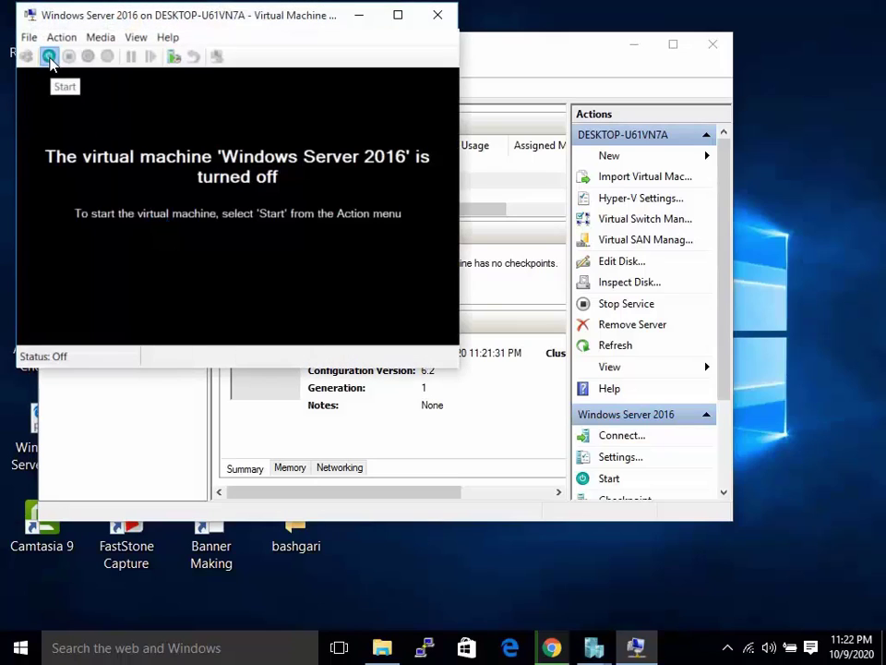
pyautogui.click(49, 57)
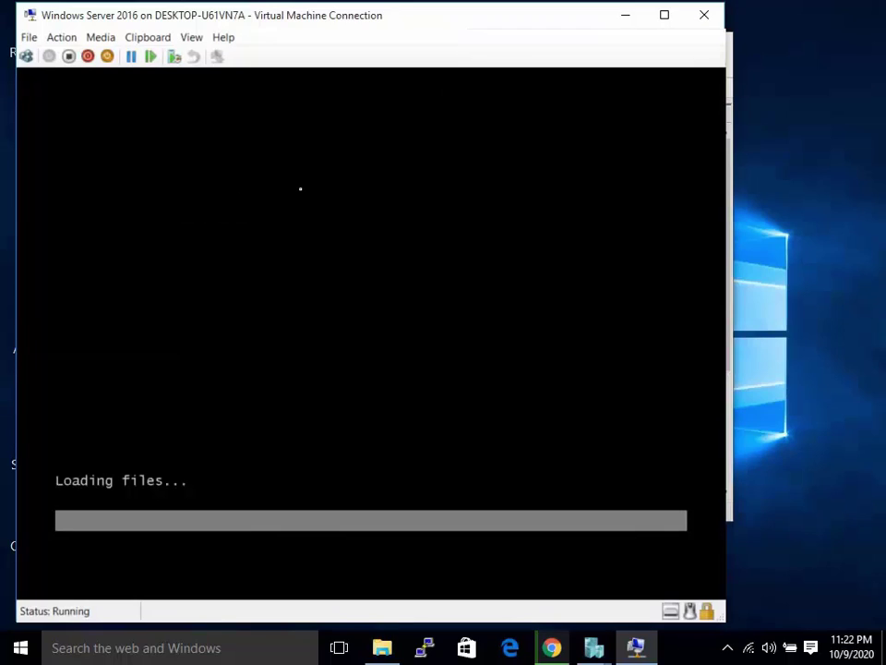
pyautogui.click(665, 16)
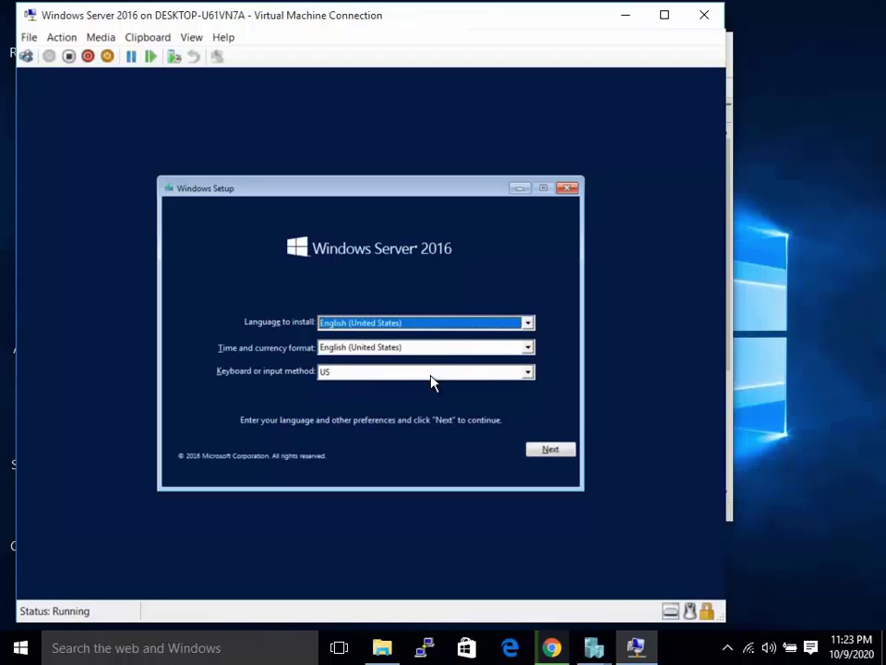
# - Start the installation with the default language settings and select Windows Server 2016 Datacenter Evaluation (Desktop Experience) as the operating system
pyautogui.click(548, 451)
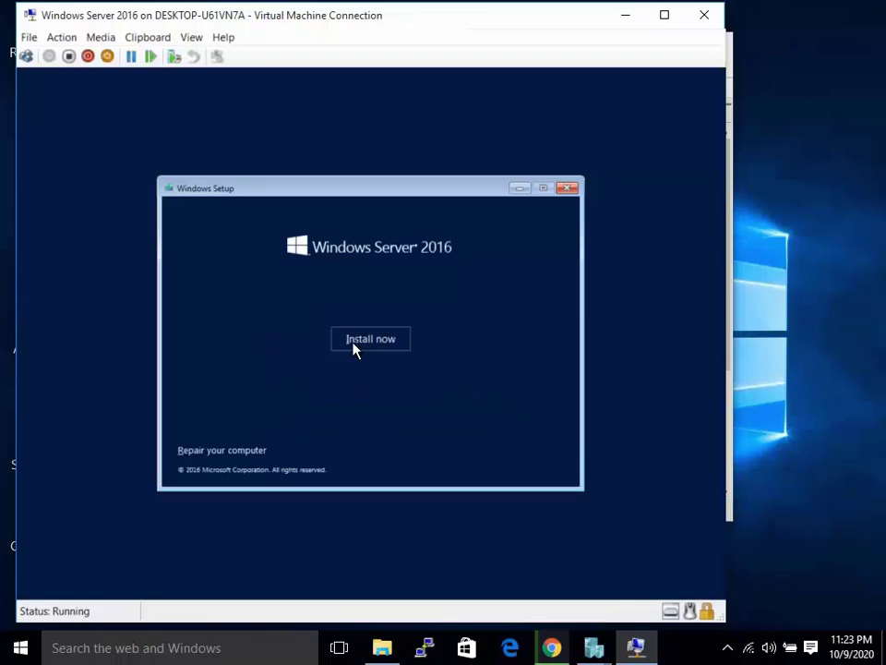
pyautogui.click(368, 342)
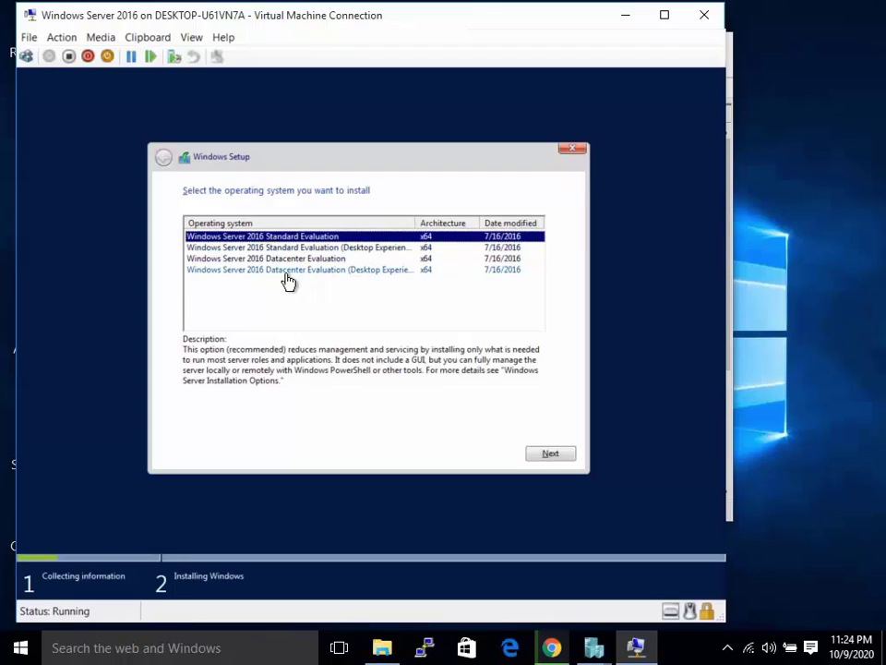
pyautogui.click(354, 277)
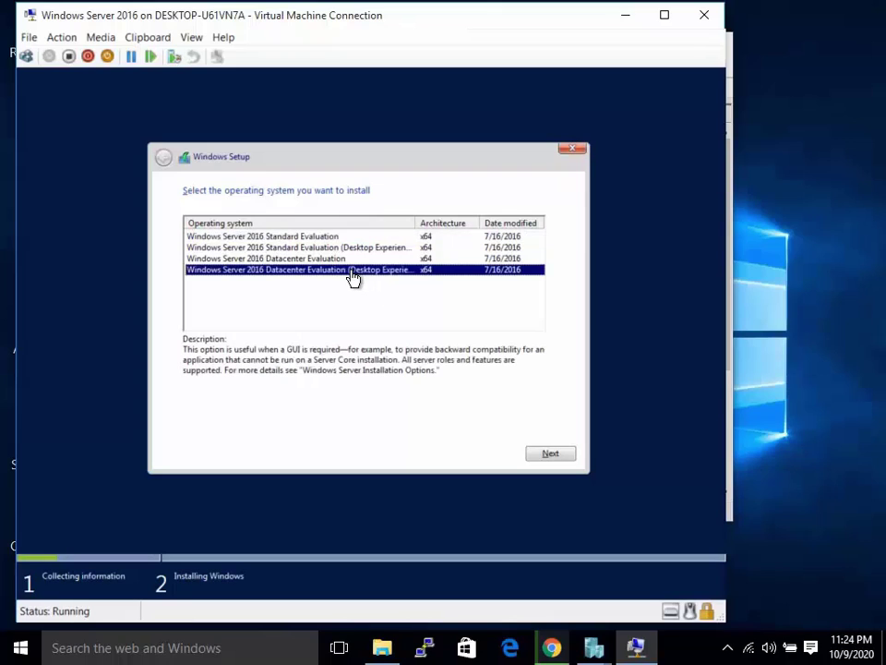
pyautogui.click(547, 454)
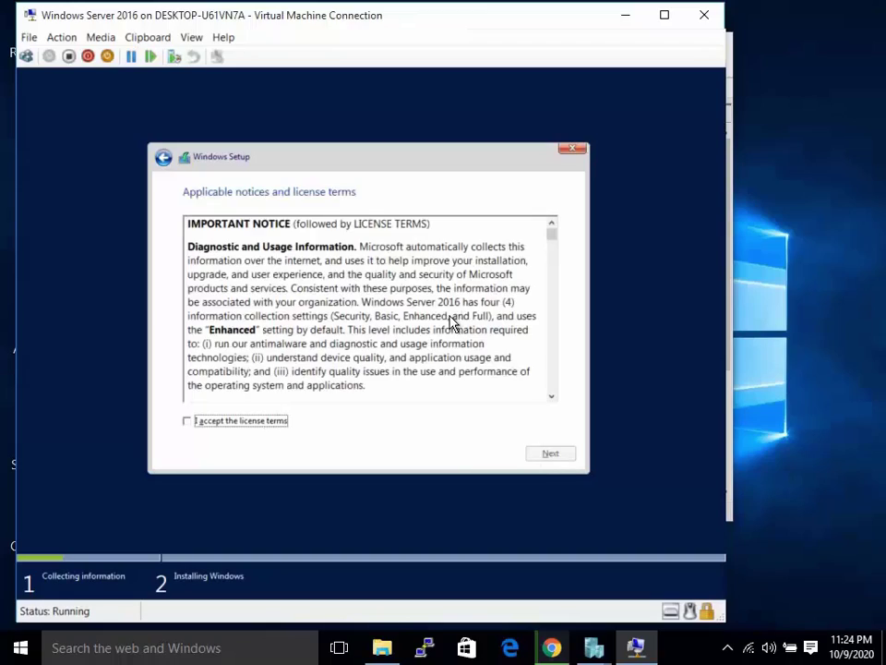
# - Accept the license terms and select the Custom: Install Windows only (advanced) installation type
pyautogui.scroll(-20, 452, 323)
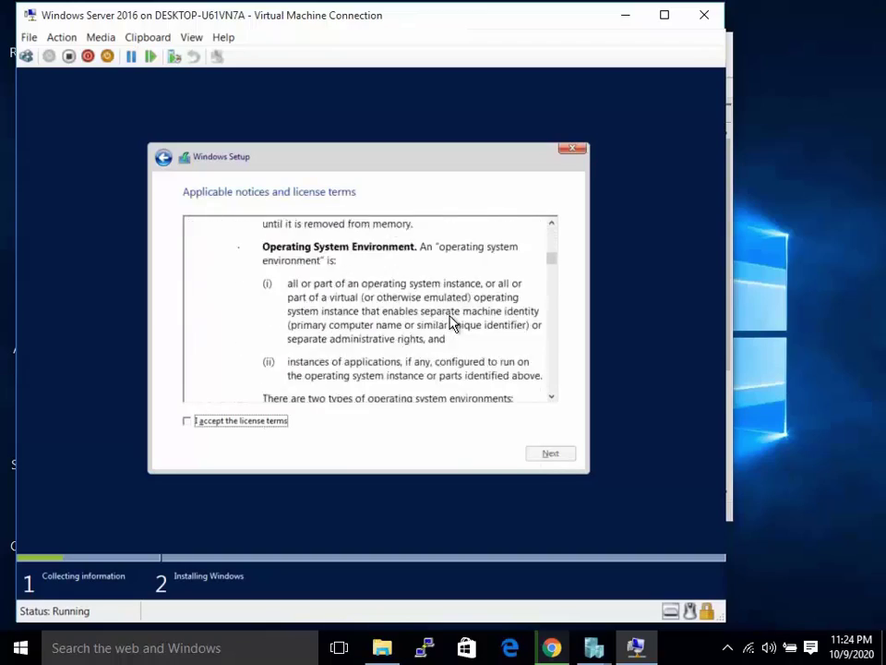
pyautogui.scroll(-15, 453, 323)
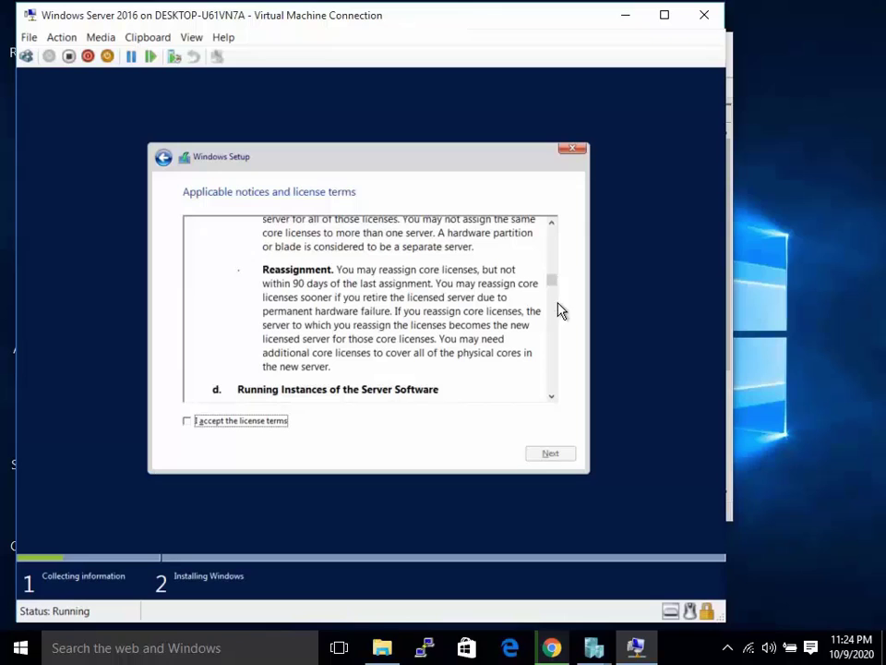
pyautogui.moveTo(554, 303); pyautogui.dragTo(555, 368)
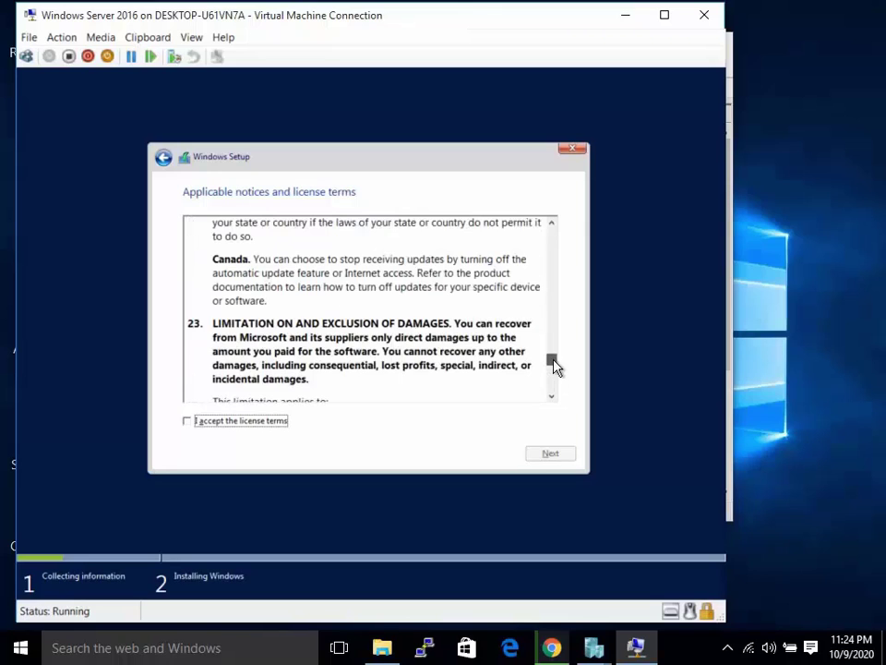
pyautogui.click(188, 421)
pyautogui.click(550, 453)
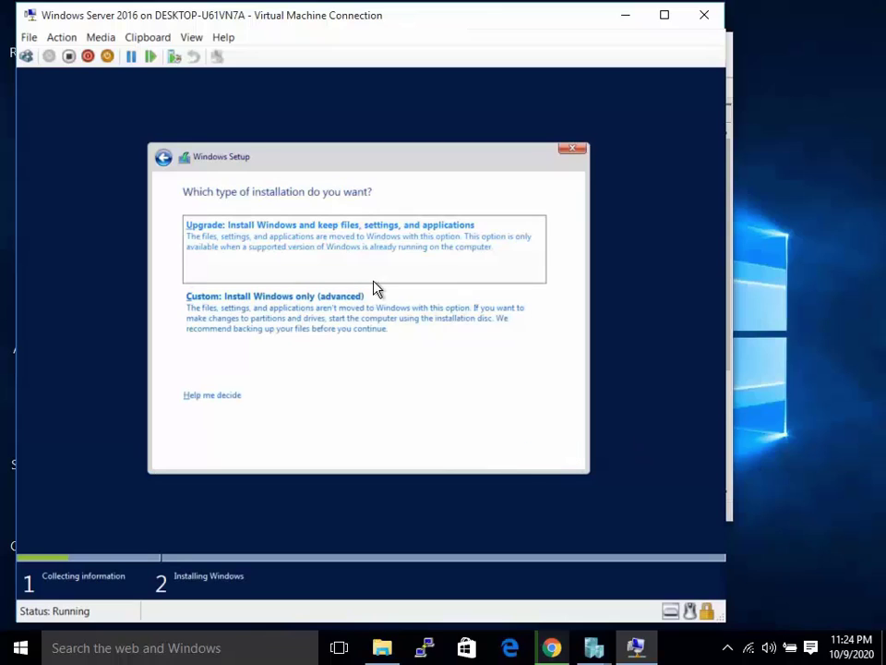
pyautogui.click(237, 313)
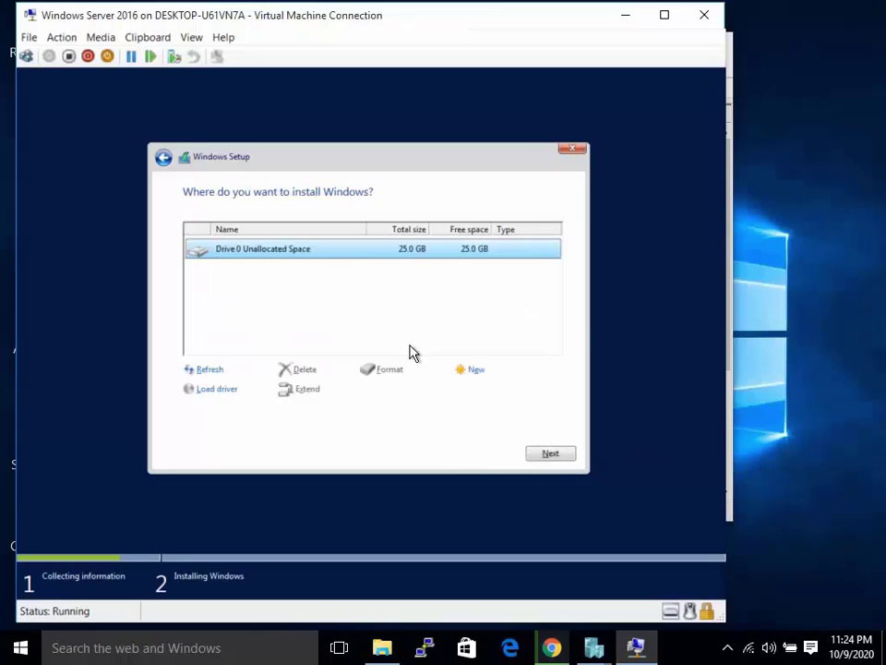
# - Create a 5000 MB partition on Drive 0 and install Windows on the remaining unallocated space
pyautogui.click(475, 372)
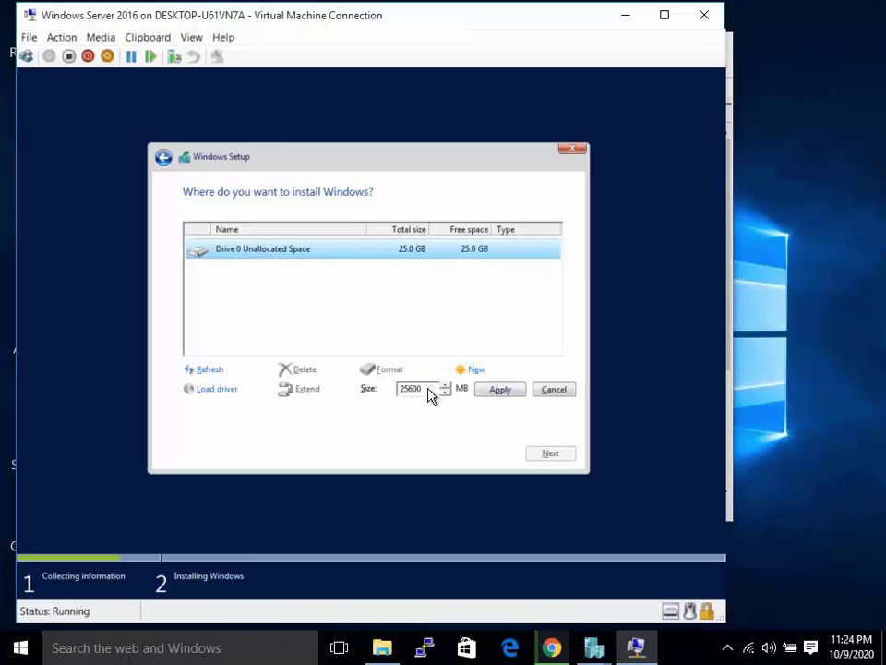
pyautogui.moveTo(427, 395); pyautogui.dragTo(383, 403)
pyautogui.write('5000')
pyautogui.click(499, 390)
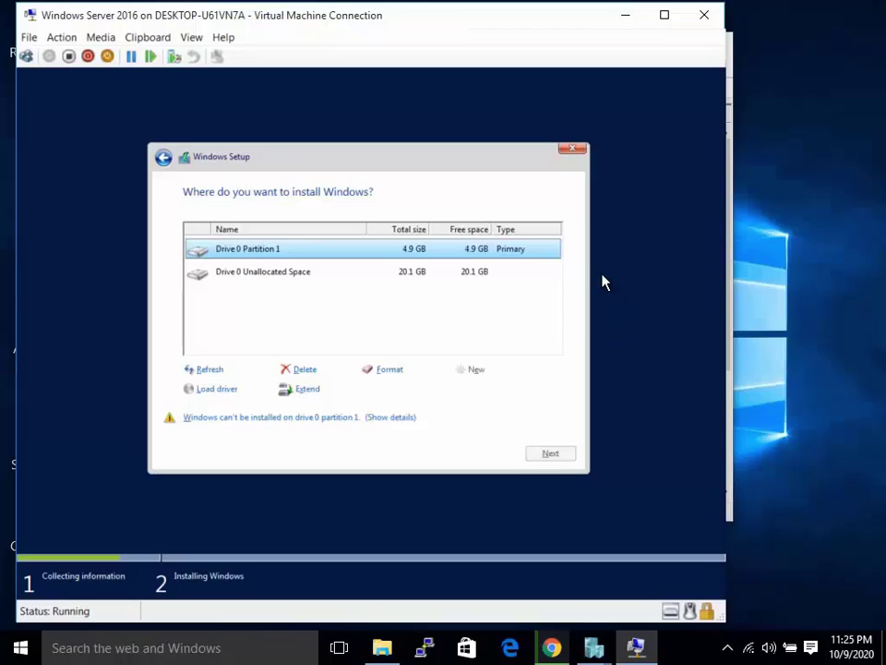
pyautogui.click(403, 275)
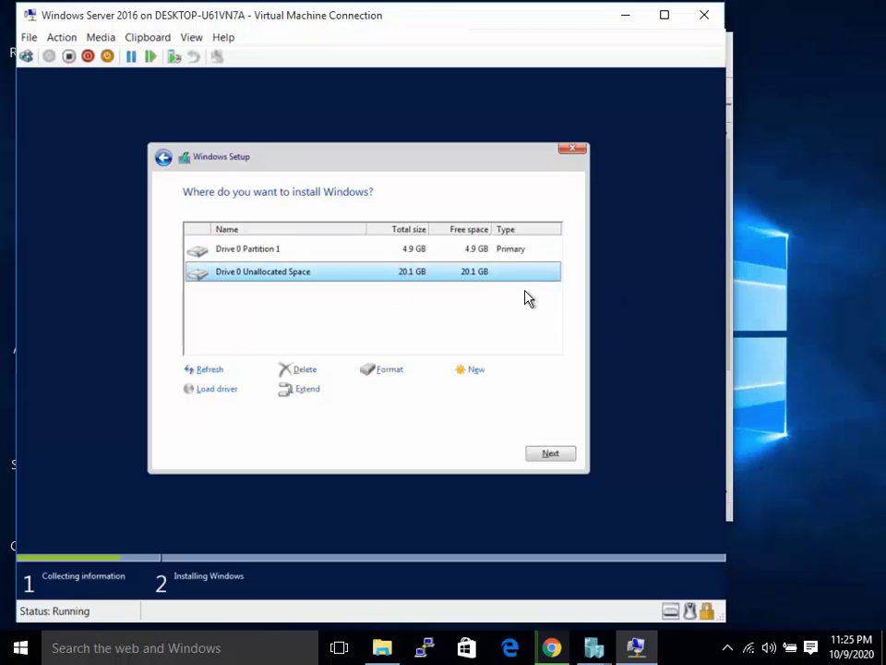
pyautogui.click(555, 453)
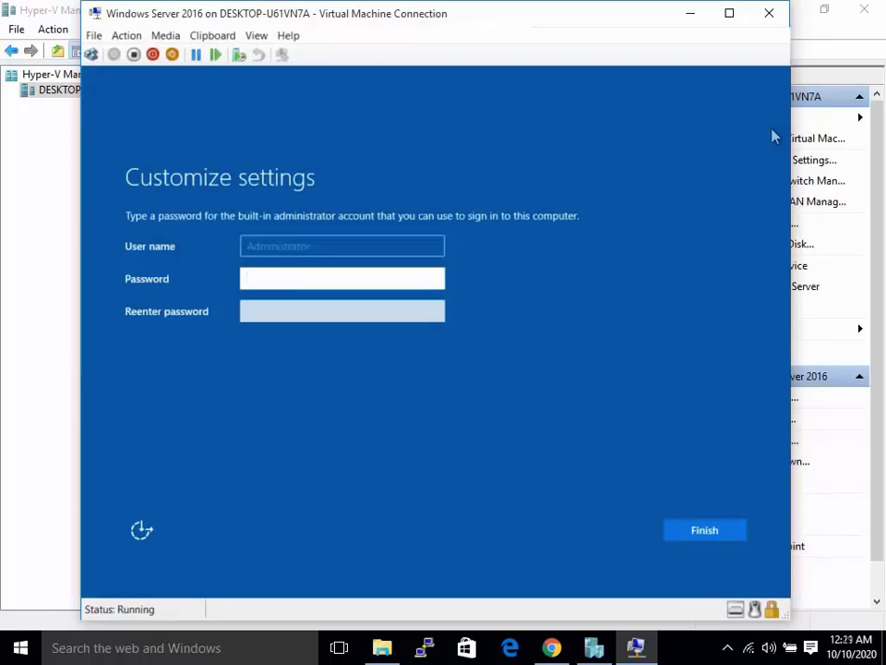
# - Enter and re-enter a password for the built-in Administrator account and finish customizing the settings
pyautogui.write('****')
pyautogui.write('********')
pyautogui.press('Tab')
pyautogui.write('*******')
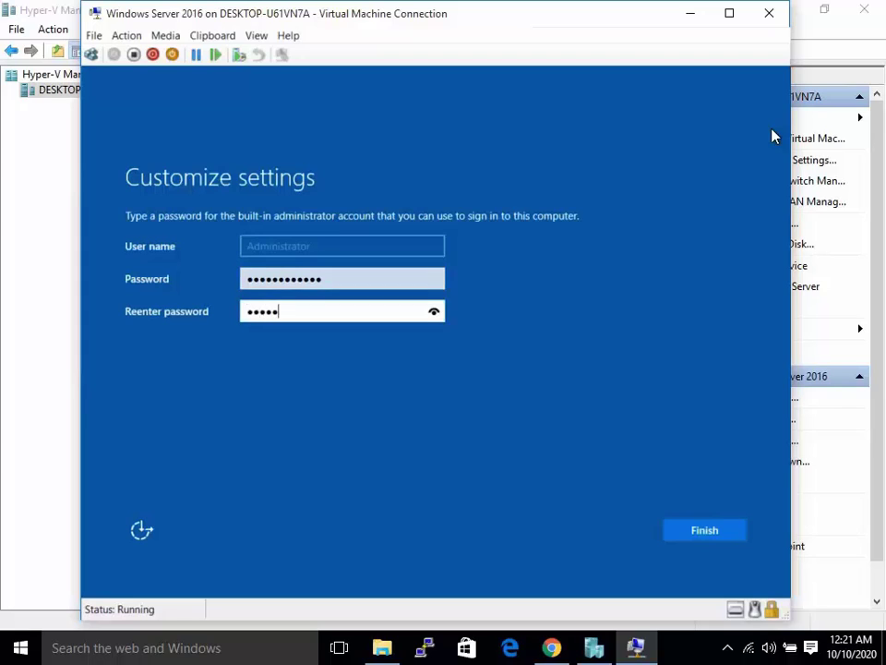
pyautogui.write('*****')
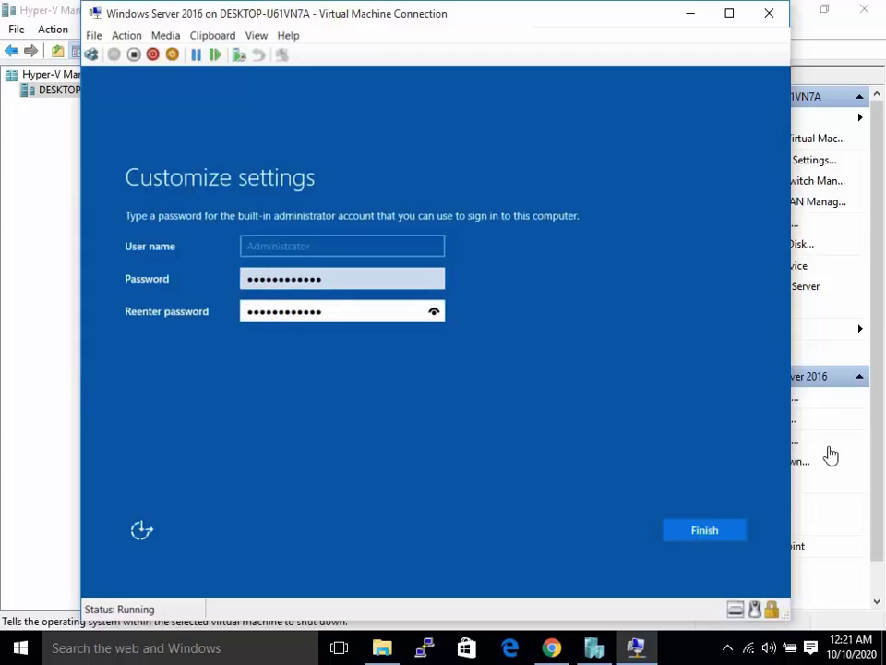
pyautogui.click(707, 533)
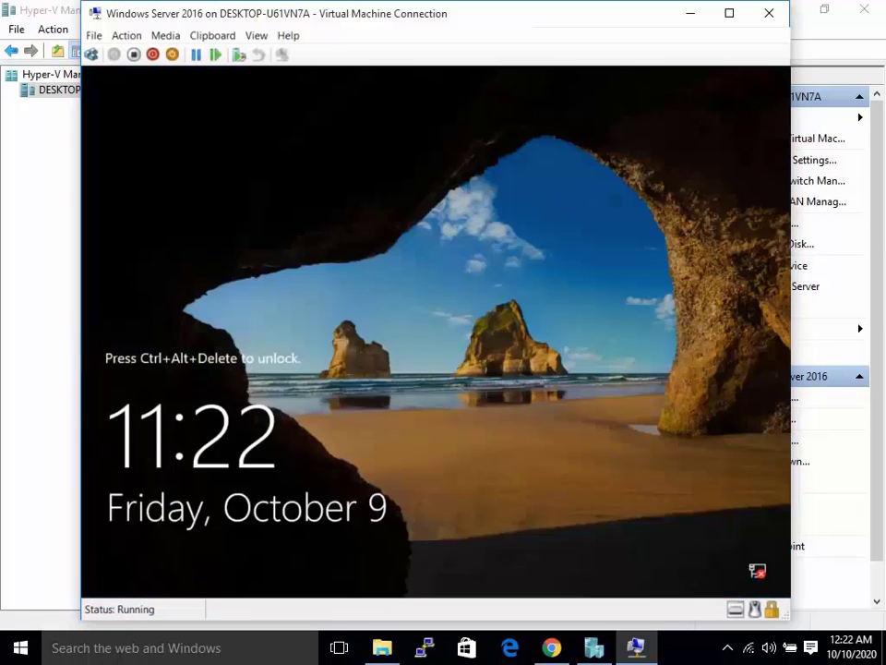
# - Unlock the virtual machine and sign in to the Administrator account with the account password
pyautogui.click(126, 35)
pyautogui.click(158, 53)
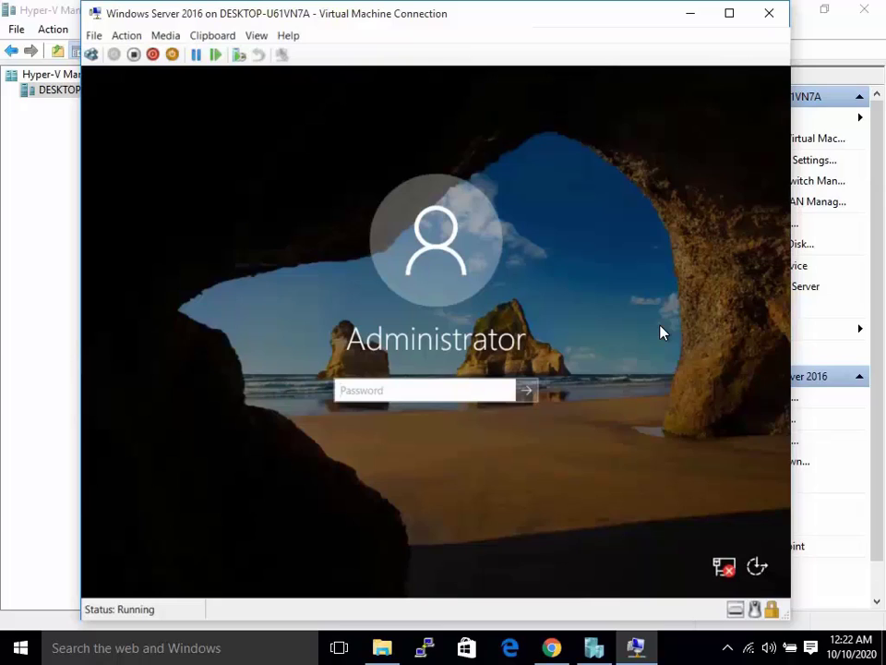
pyautogui.write('•••••••••••')
pyautogui.press('Return')
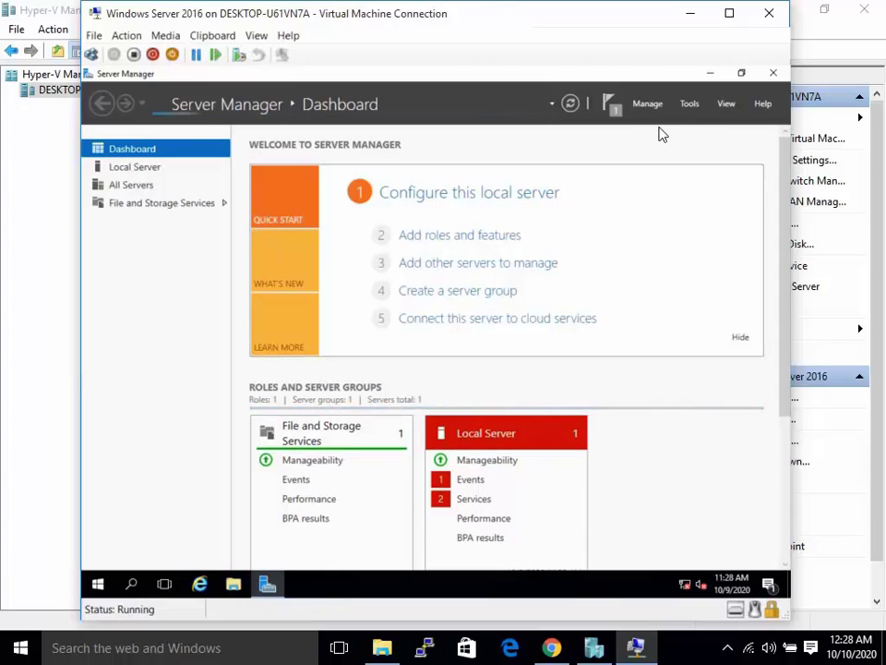
# - Look through Server Manager's local server properties, management commands and available tools, and minimize its window
pyautogui.click(741, 73)
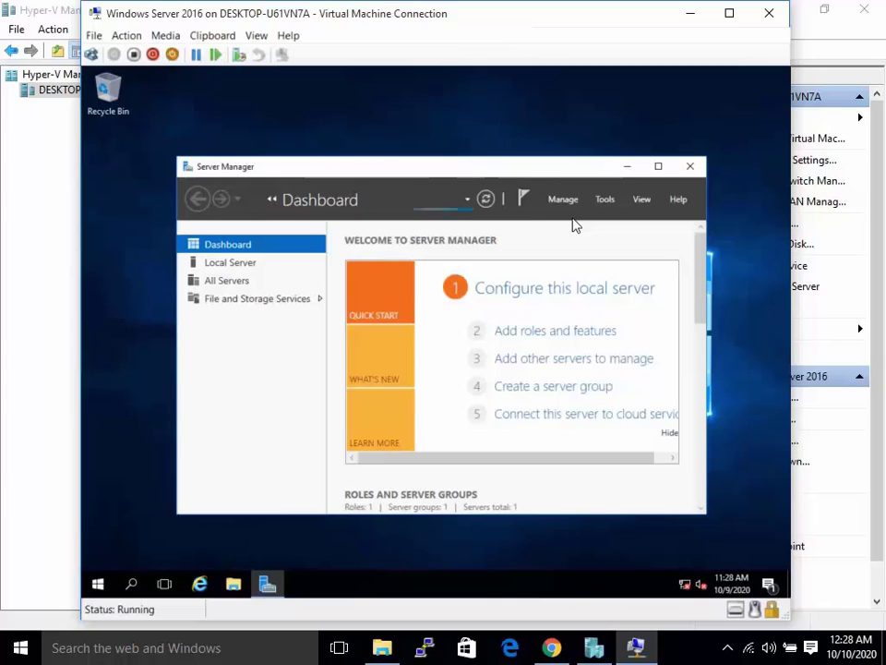
pyautogui.click(230, 263)
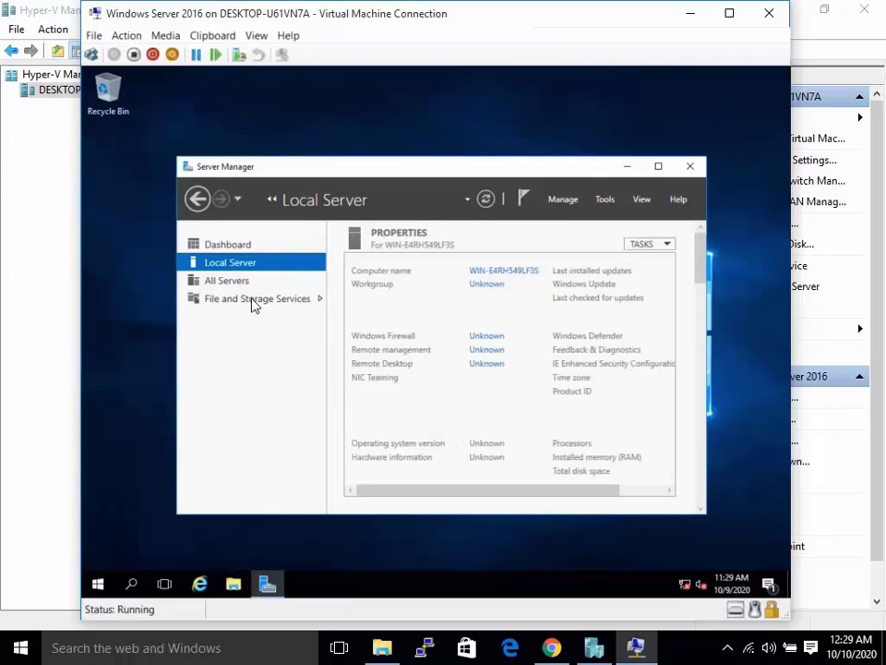
pyautogui.click(227, 244)
pyautogui.click(563, 198)
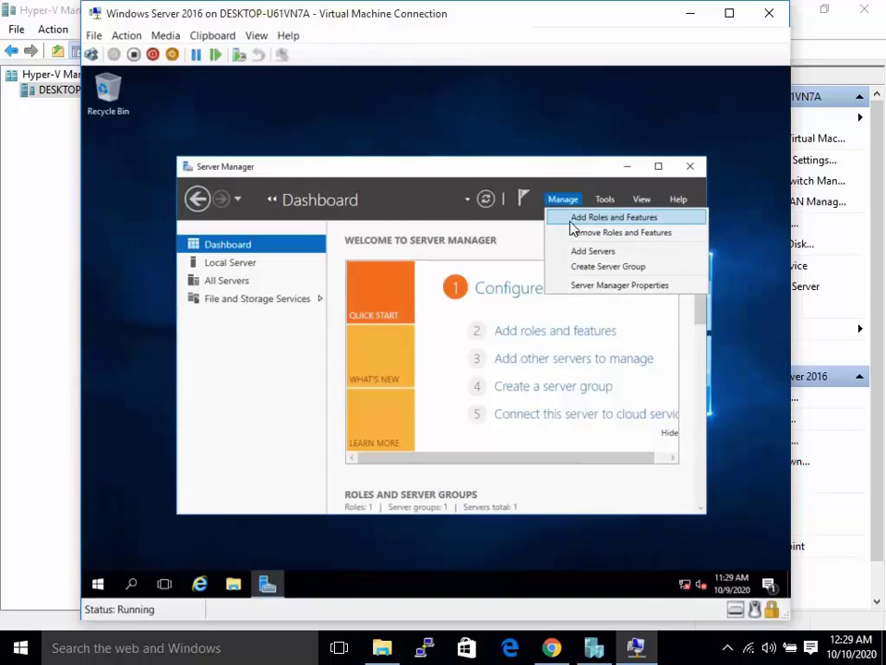
pyautogui.click(604, 198)
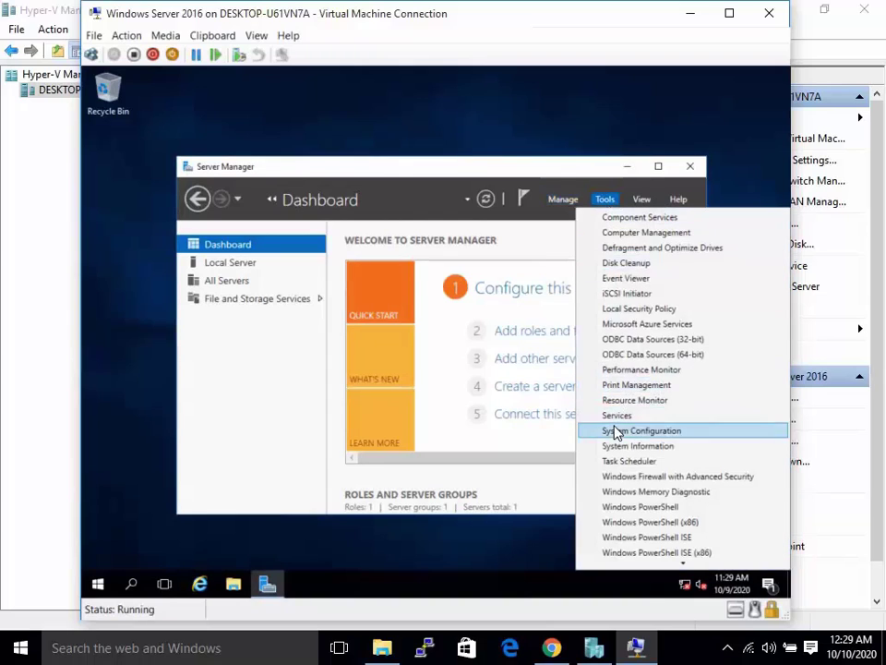
pyautogui.click(499, 553)
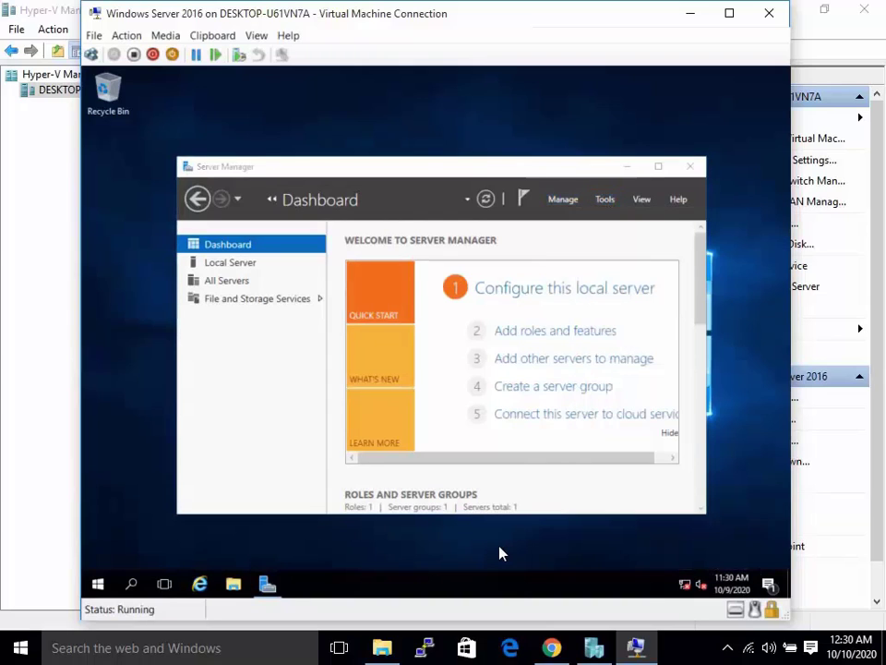
pyautogui.click(626, 166)
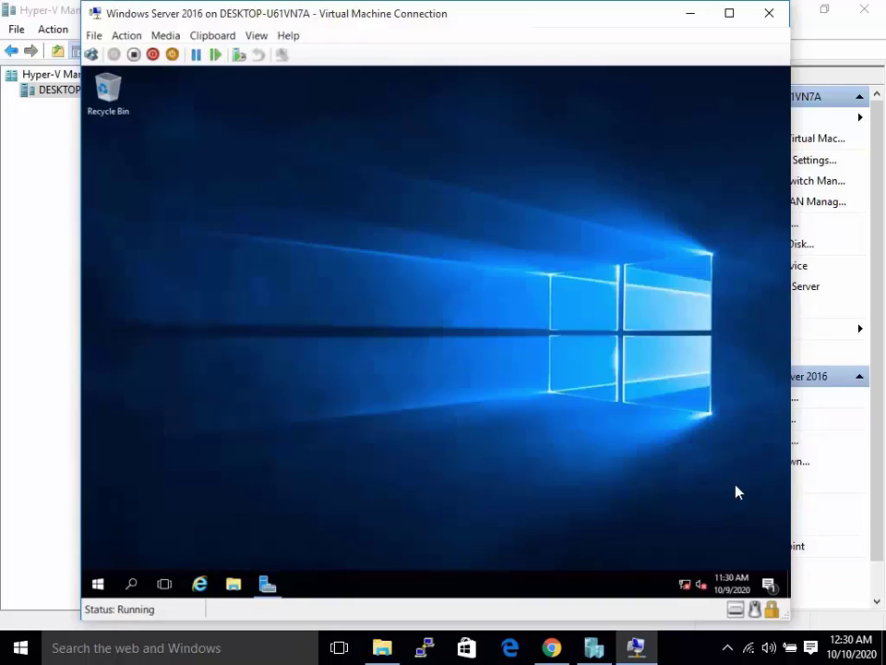
# - View the server's notifications and open the Start menu inside the virtual machine
pyautogui.click(770, 587)
pyautogui.click(483, 336)
pyautogui.click(97, 584)
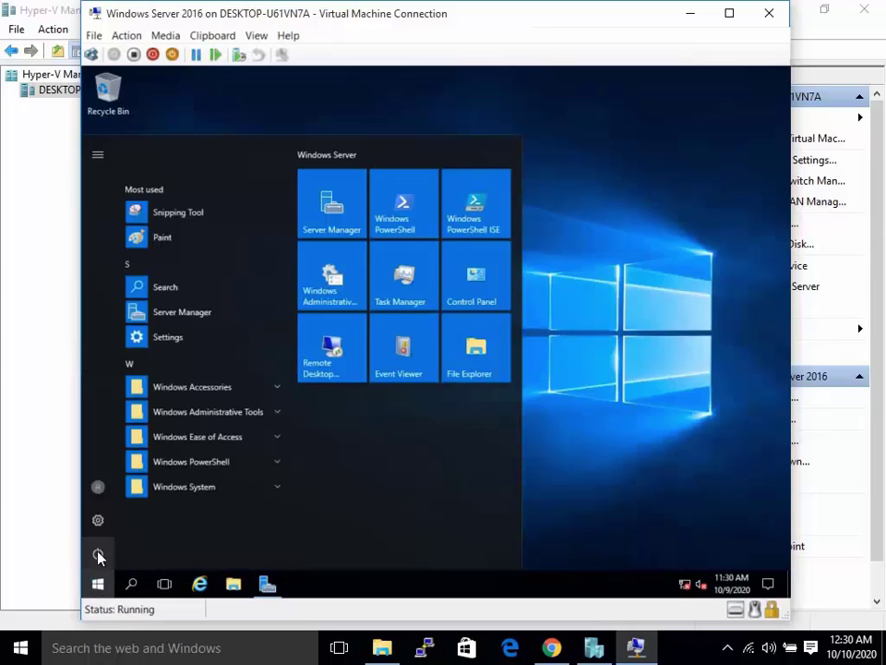
# - Bring up the Server Manager dashboard inside the virtual machine and close Server Manager
pyautogui.click(98, 554)
pyautogui.click(668, 469)
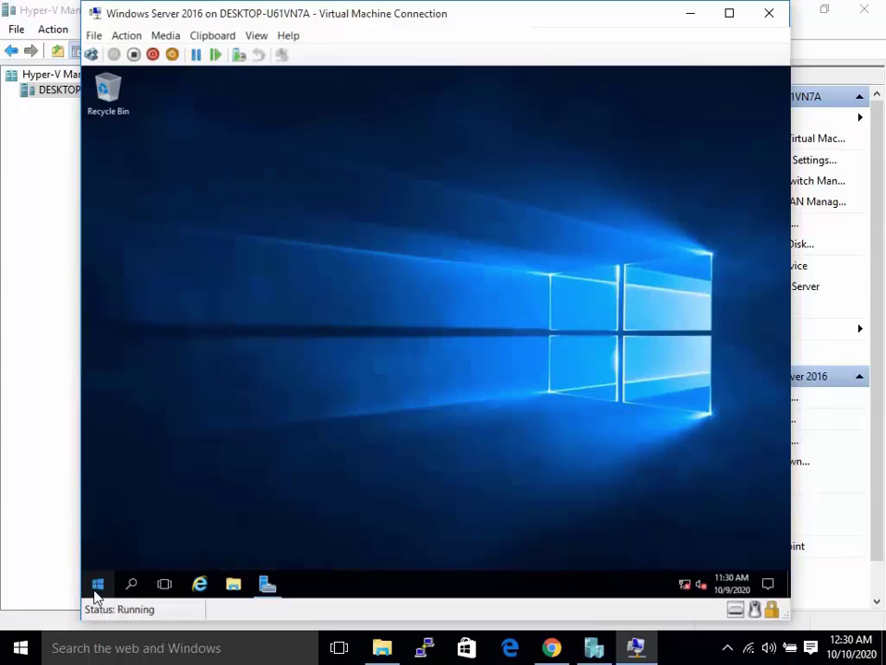
pyautogui.click(96, 587)
pyautogui.click(334, 208)
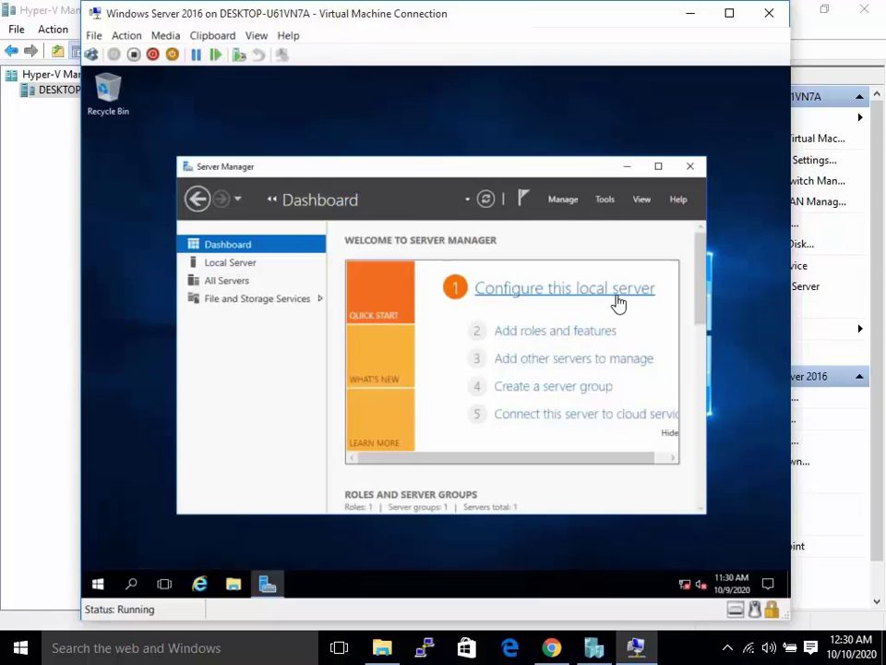
pyautogui.click(694, 167)
# - Shut down Windows Server inside the virtual machine with "Hardware: Maintenance (Unplanned)" as the shutdown reason
pyautogui.click(97, 582)
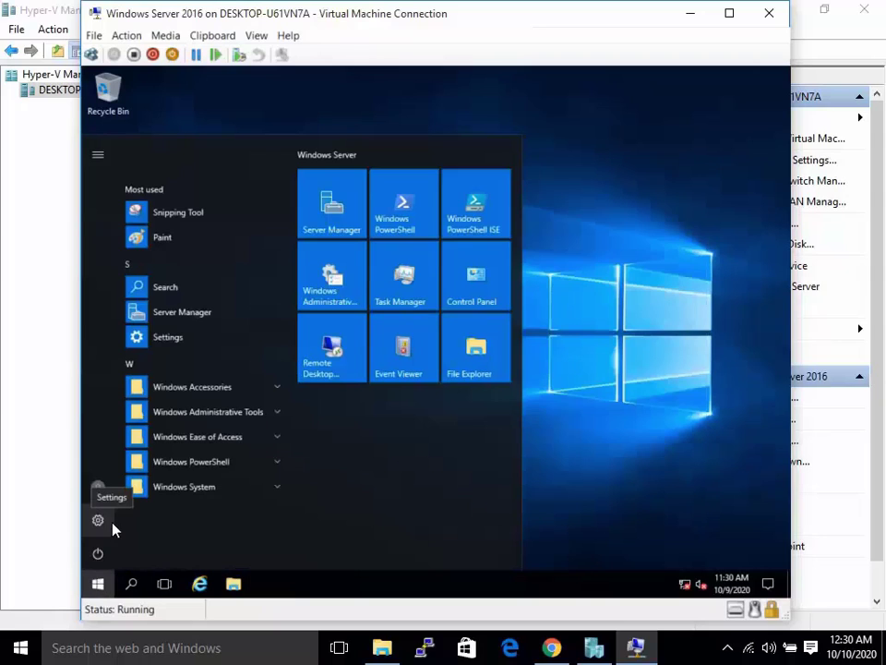
pyautogui.click(98, 554)
pyautogui.click(175, 483)
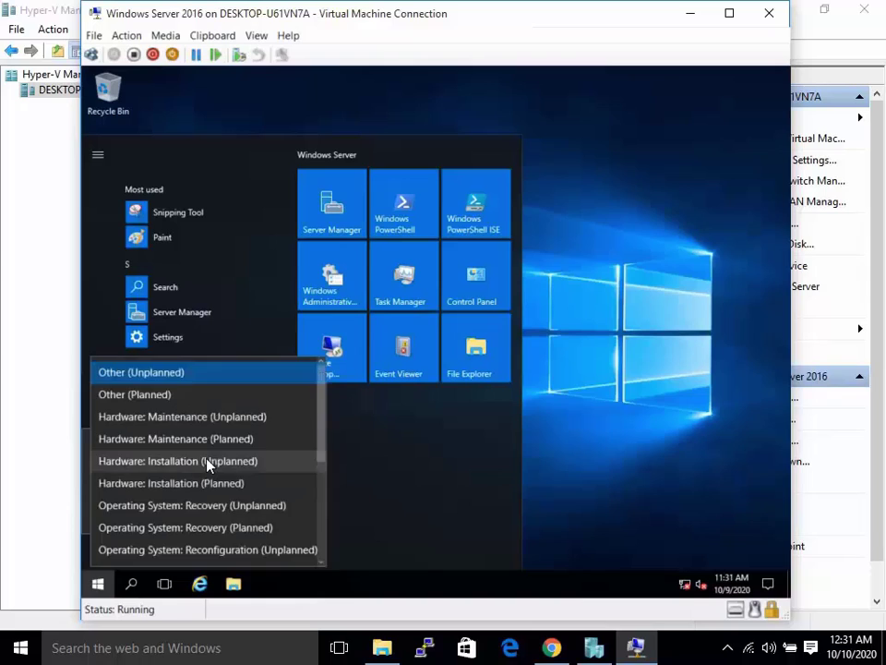
pyautogui.click(203, 415)
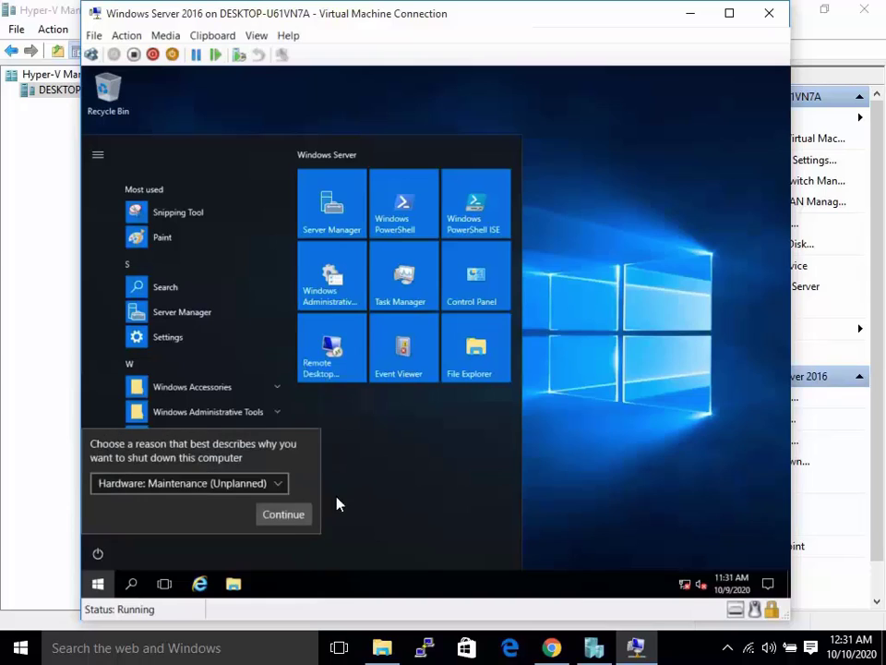
pyautogui.click(288, 518)
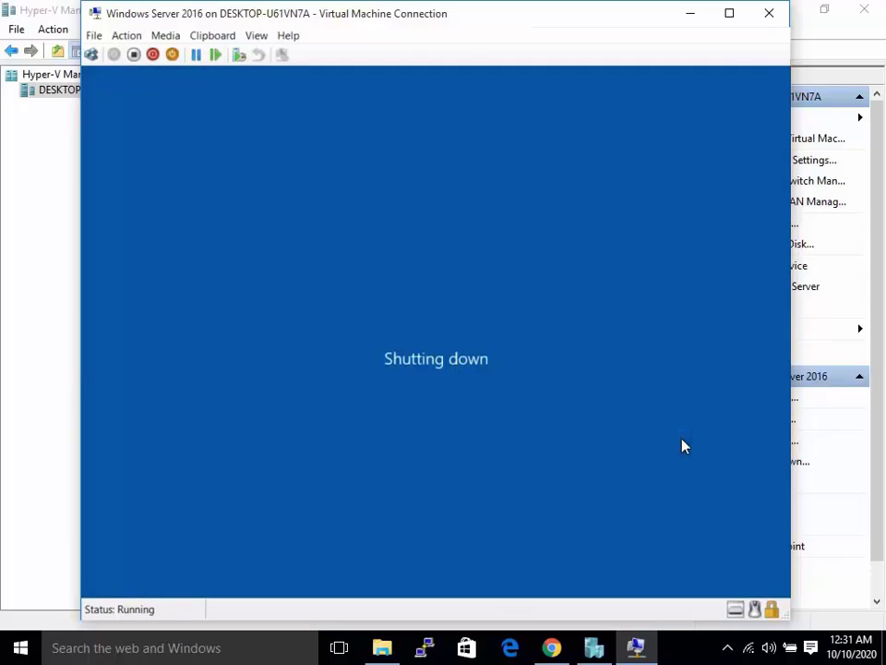